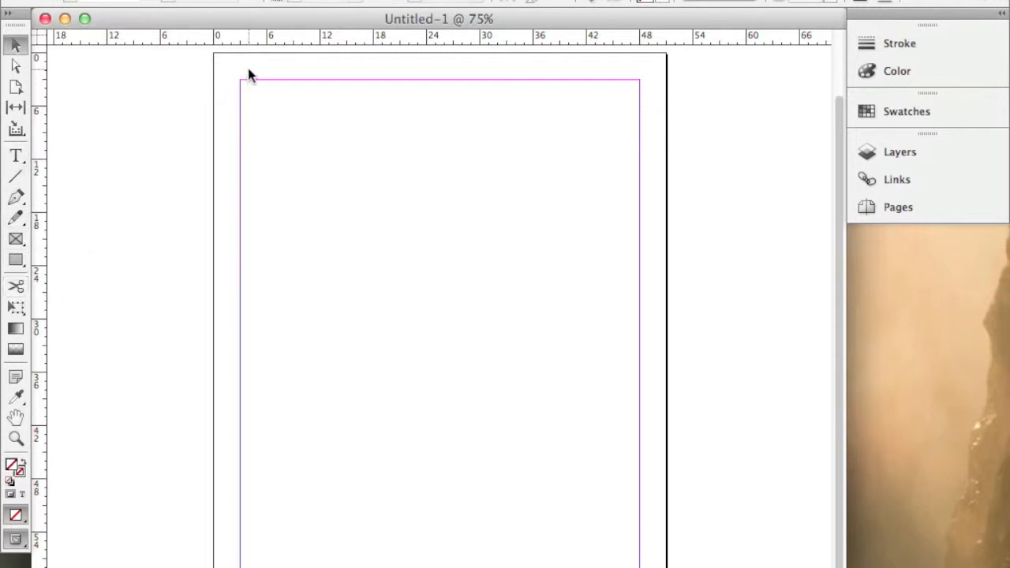
- Draw a rectangular image frame about 25 picas wide and 22 picas high inside the page's upper margin
click(15, 238)
drag(286, 99, 511, 297)
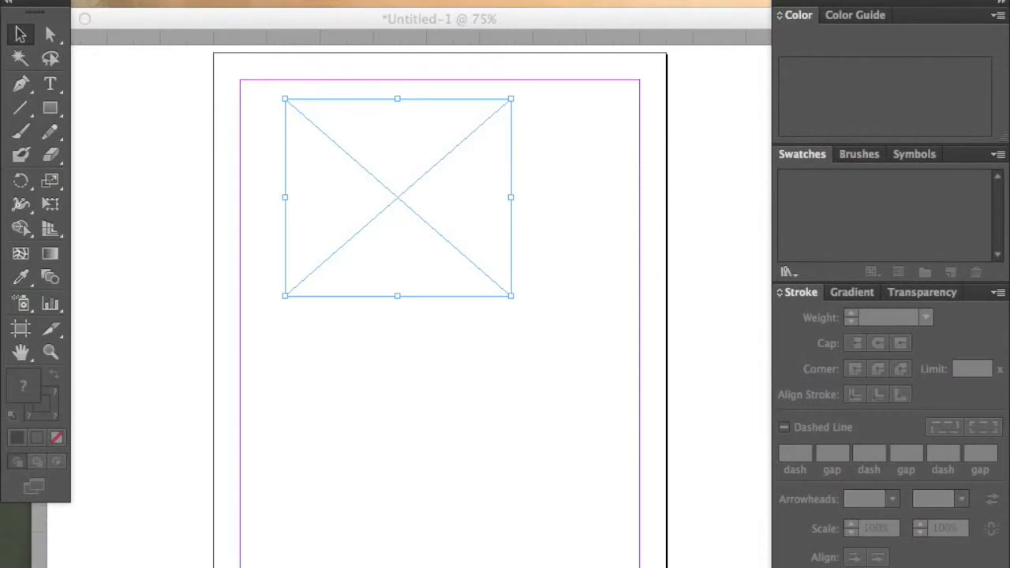
- Switch to Illustrator and open the v3 logo cleanup .ai artwork from the recent files
click(150, 0)
mouse_move(190, 2)
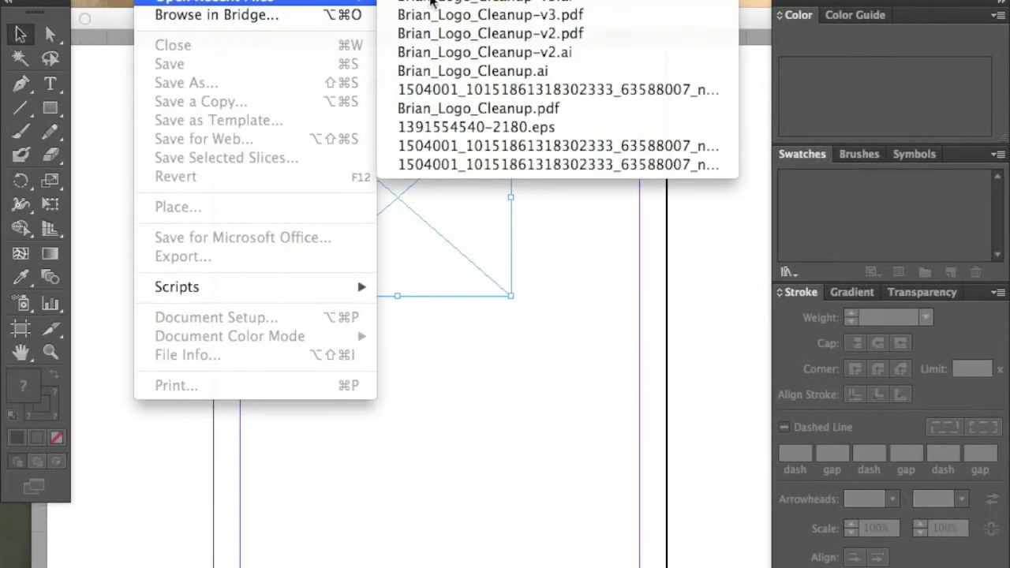
click(575, 3)
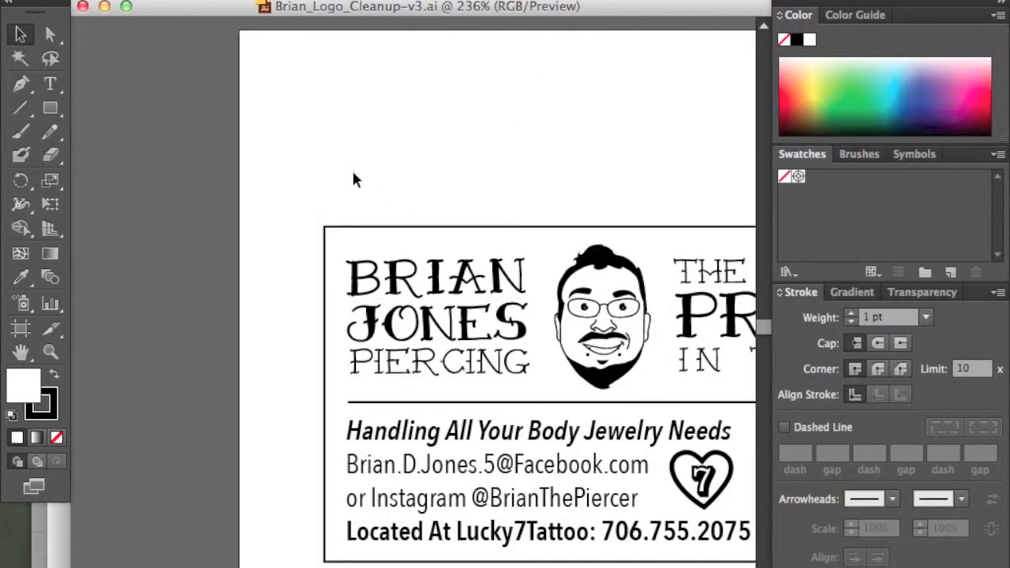
- Select only the face illustration in the logo artwork and copy it
drag(294, 154, 645, 388)
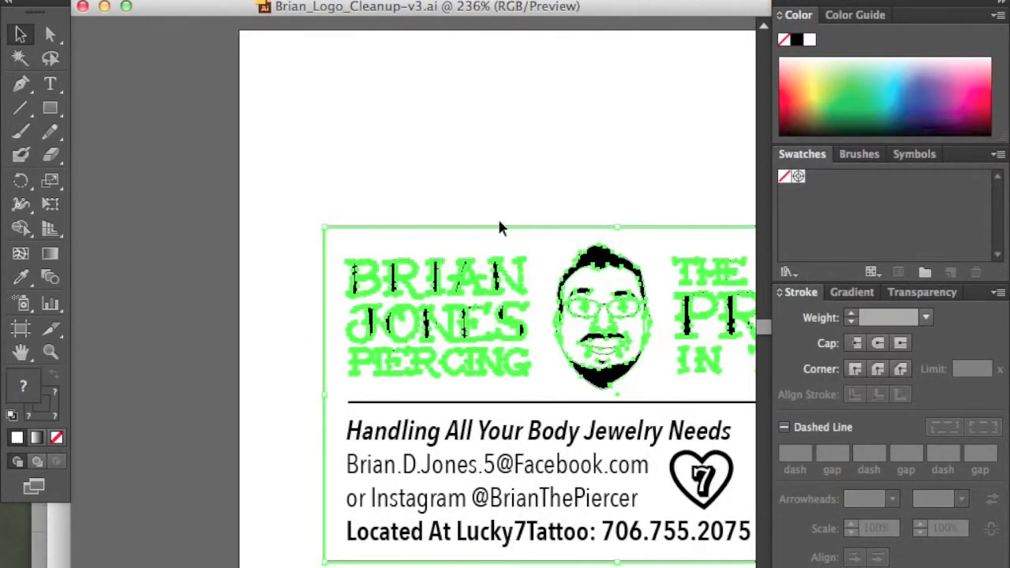
click(704, 277)
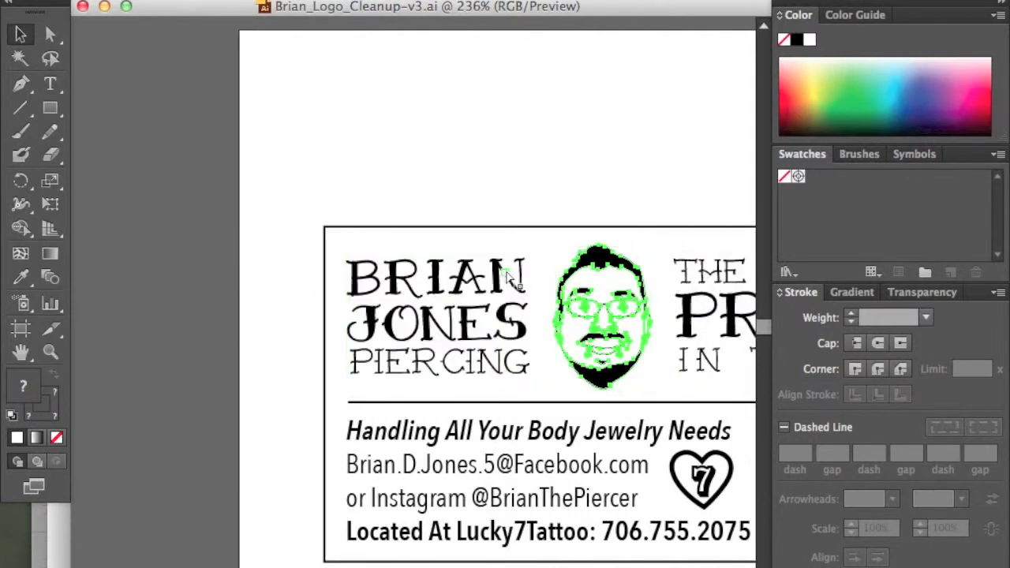
scroll(509, 278, left, 3)
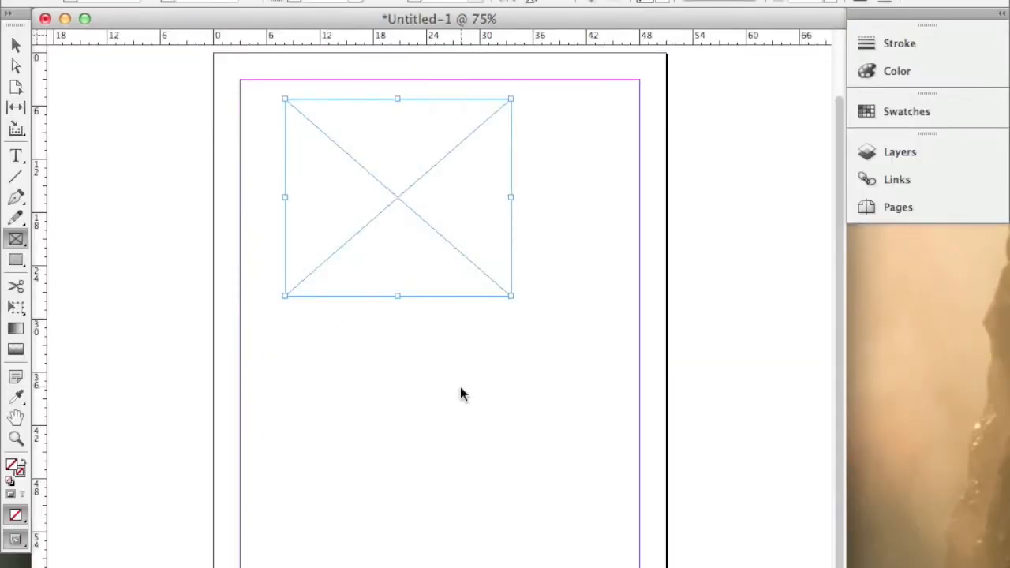
- Switch back to InDesign, paste the face illustration and enlarge it to about 22 picas high beside the empty image frame
key(ctrl+v)
scroll(152, 72, left, 5)
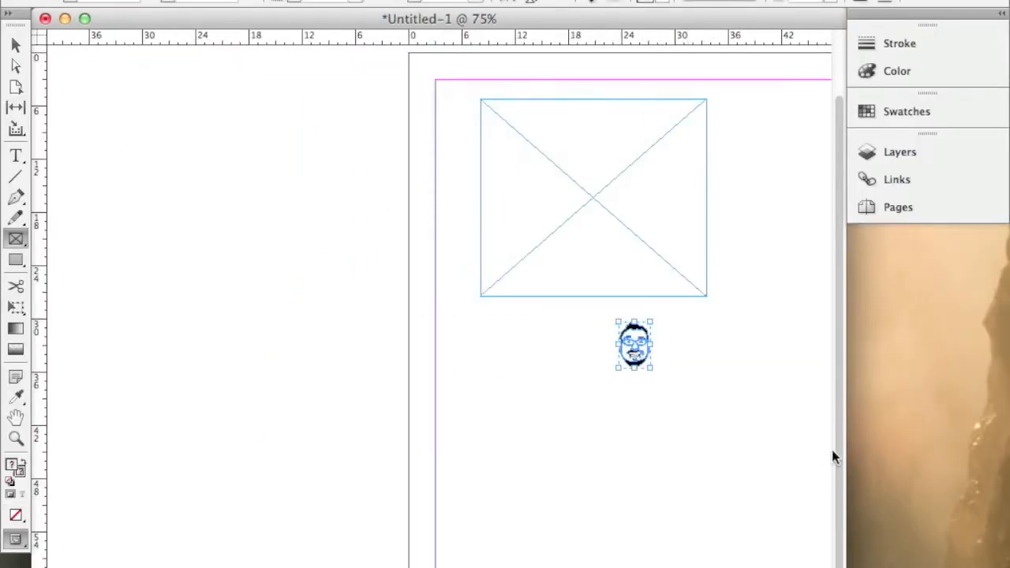
click(15, 36)
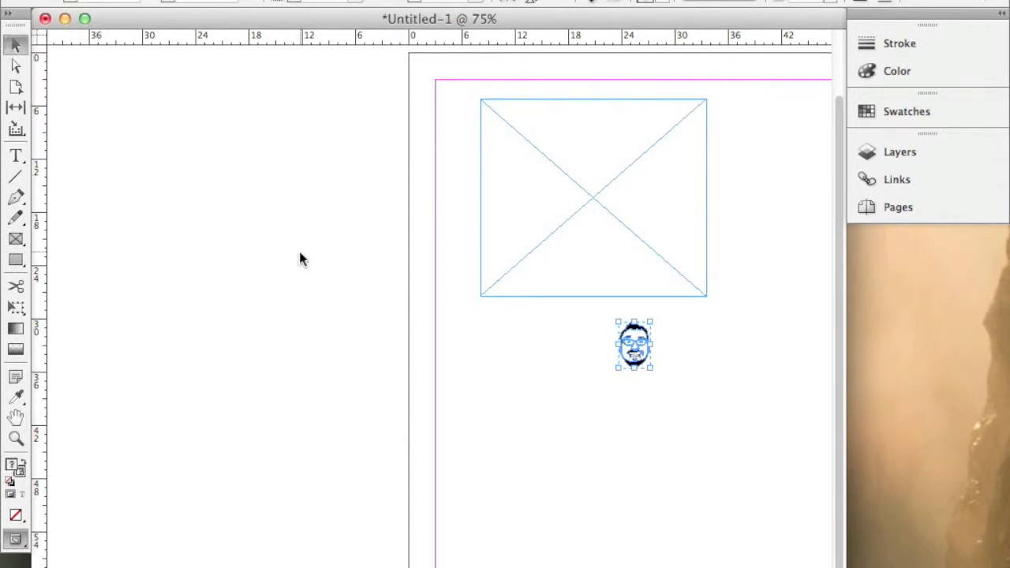
drag(652, 368, 754, 519)
mouse_move(696, 463)
mouse_down()
mouse_move(344, 255)
mouse_move(494, 429)
mouse_move(605, 501)
mouse_up()
click(680, 502)
drag(681, 502, 378, 343)
drag(700, 430, 494, 410)
drag(180, 318, 598, 257)
click(647, 410)
- Place the bald eagle strike JPG from the Desktop's Organize folder into the empty image frame
click(460, 234)
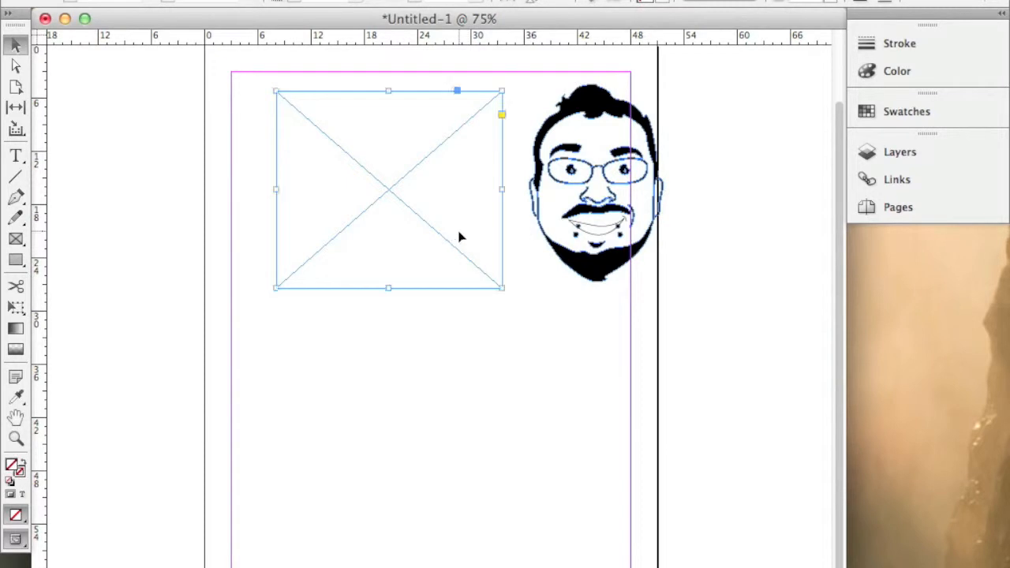
click(142, 0)
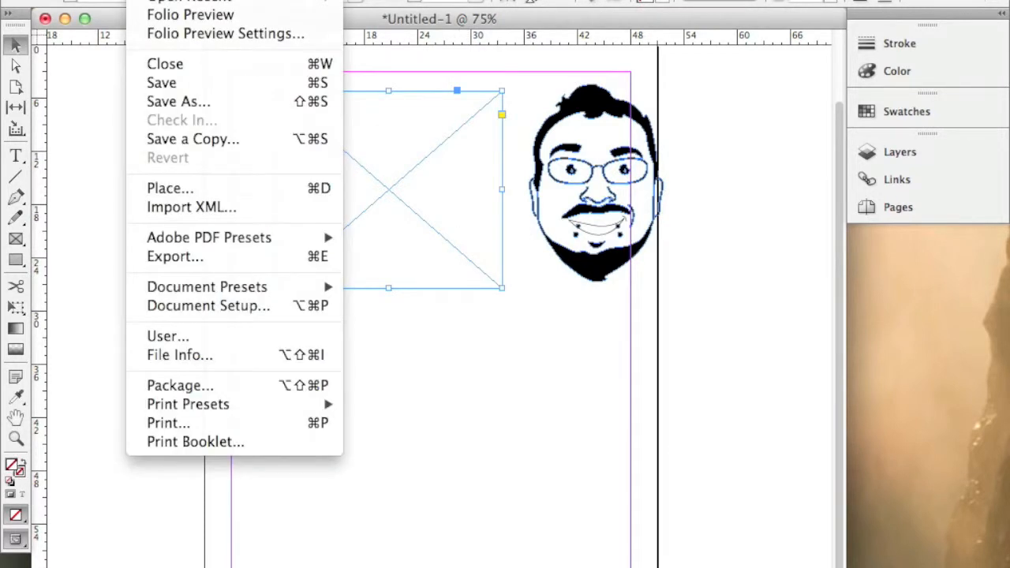
click(221, 187)
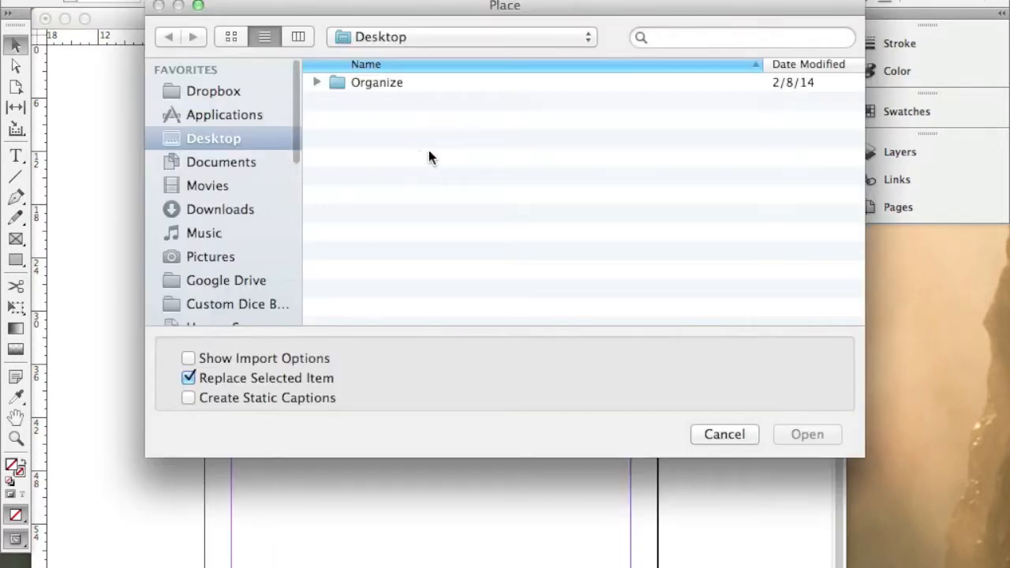
click(317, 82)
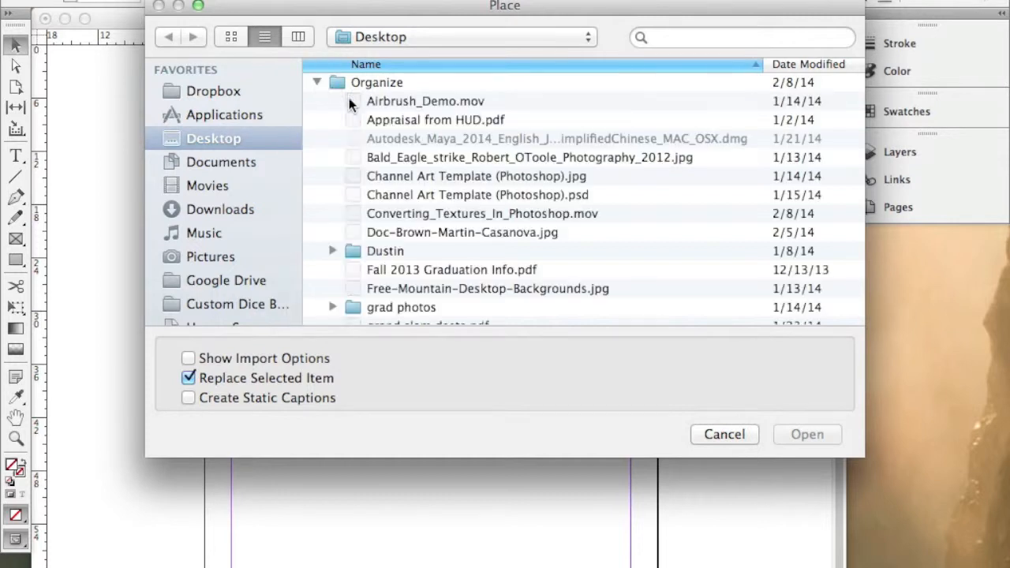
scroll(437, 128, down, 2)
click(437, 129)
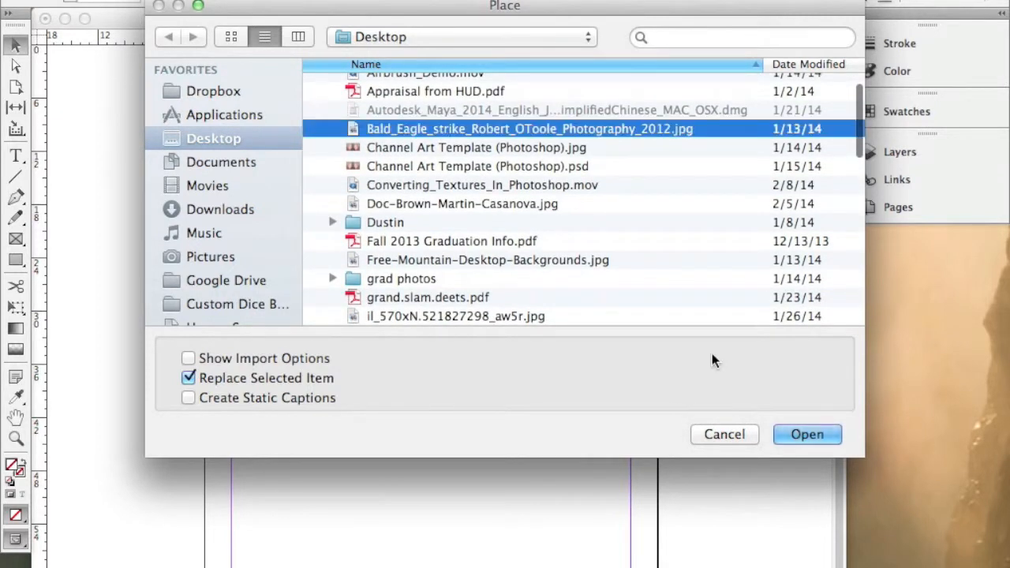
click(793, 436)
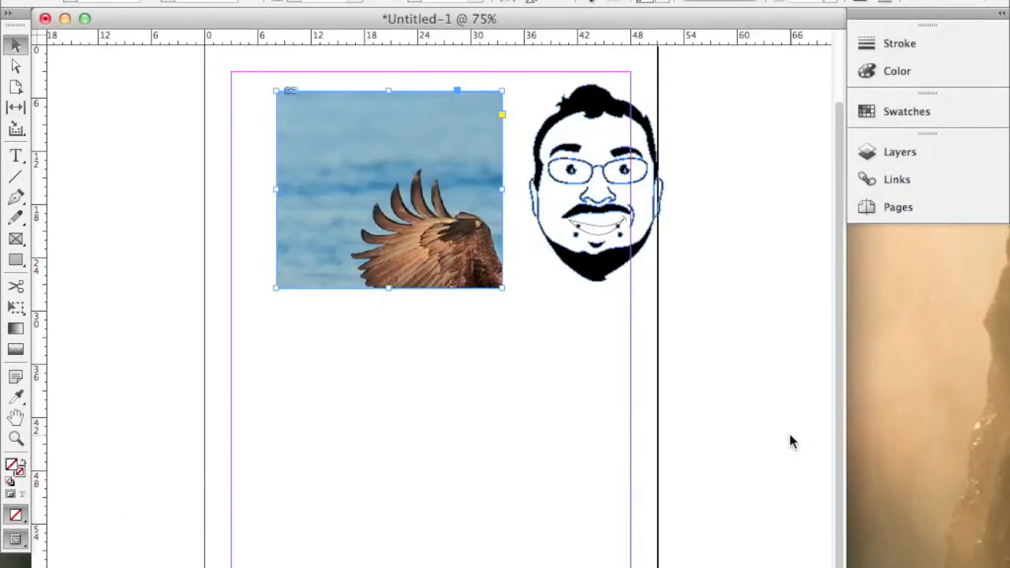
- Fit the eagle photo to its frame with Fill Frame Proportionally
right_click(404, 199)
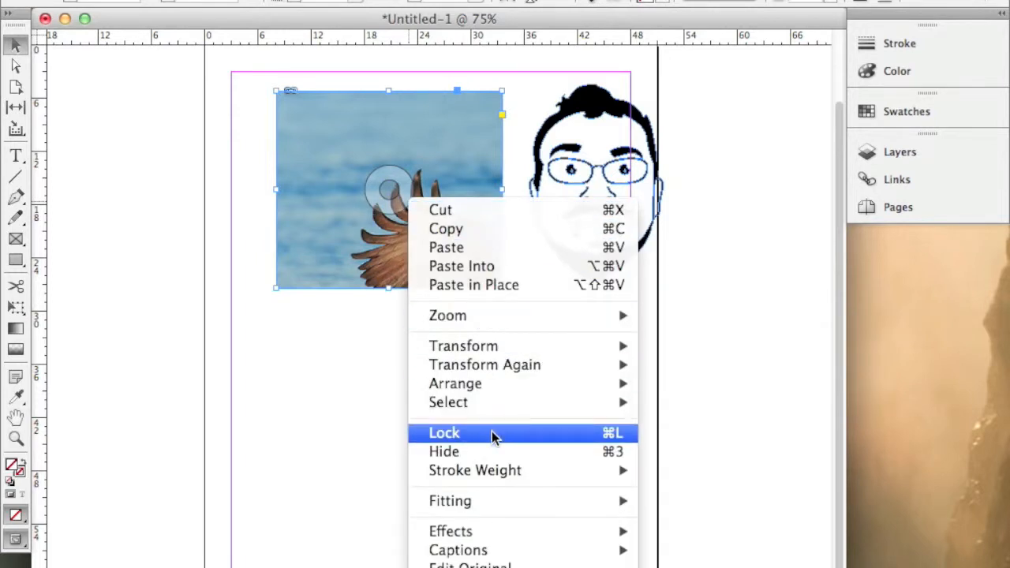
mouse_move(484, 497)
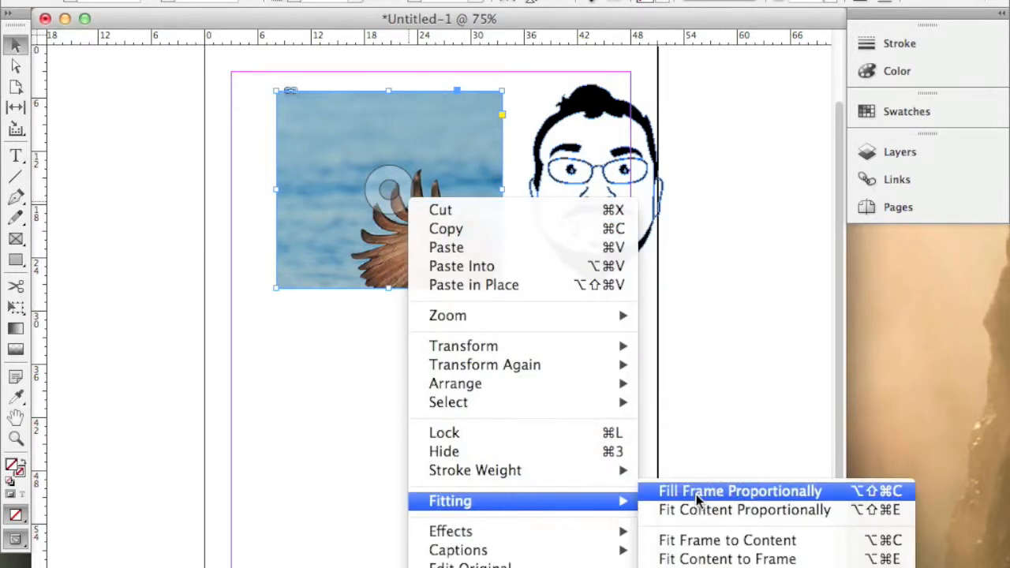
click(697, 498)
- Move the eagle photo into the upper-left margin corner and the face illustration into the upper-right margin corner
drag(417, 188, 331, 154)
drag(610, 183, 529, 172)
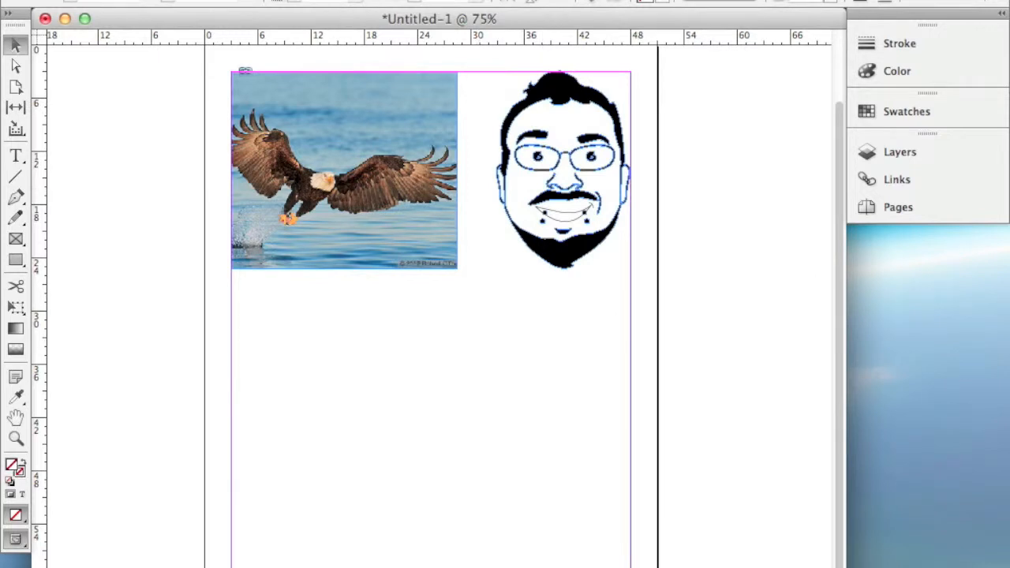
- Set the document's screen mode to Preview, with the eagle photo magnified to 200%
click(16, 437)
click(416, 192)
click(415, 361)
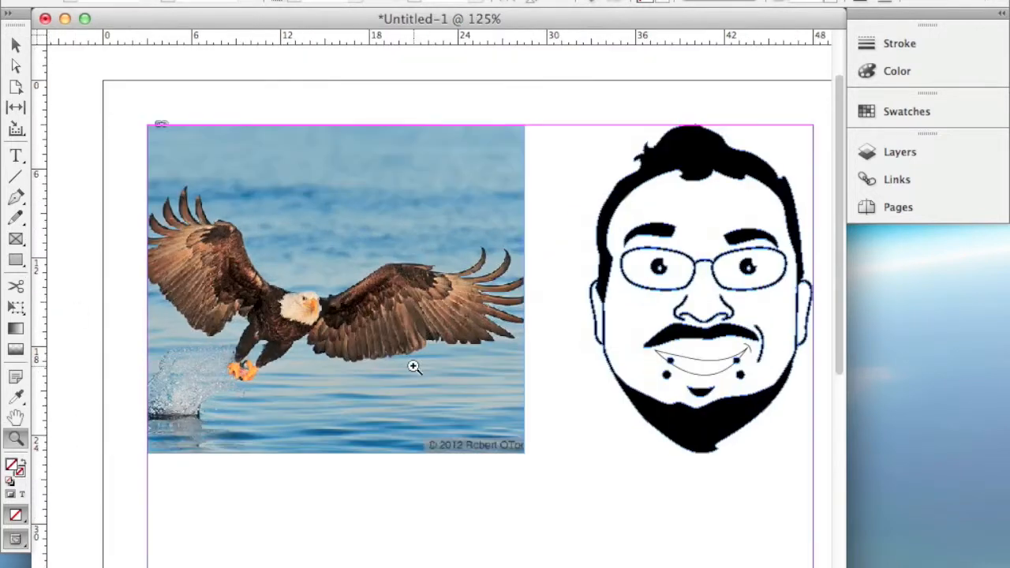
click(411, 335)
click(411, 335)
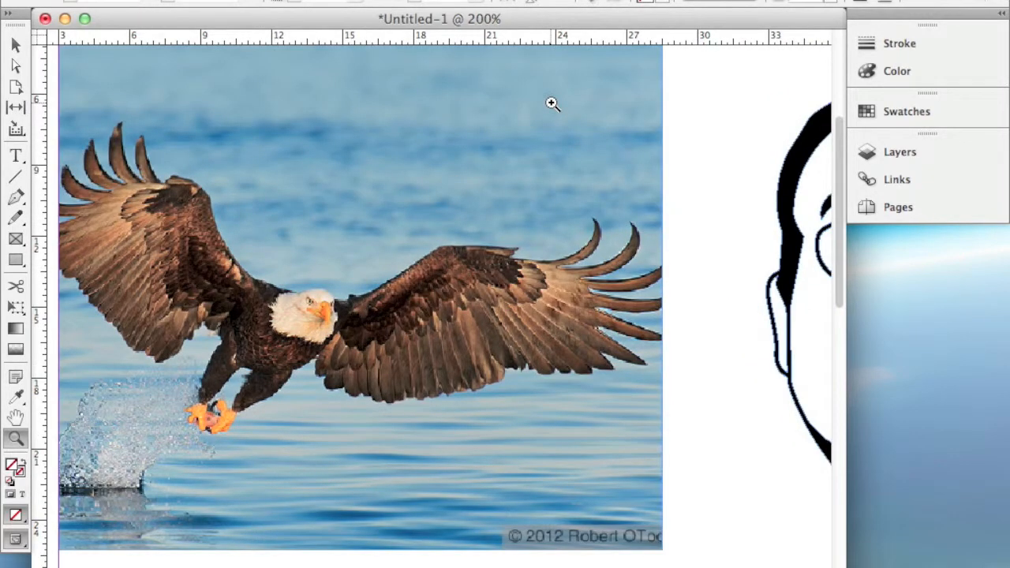
click(461, 0)
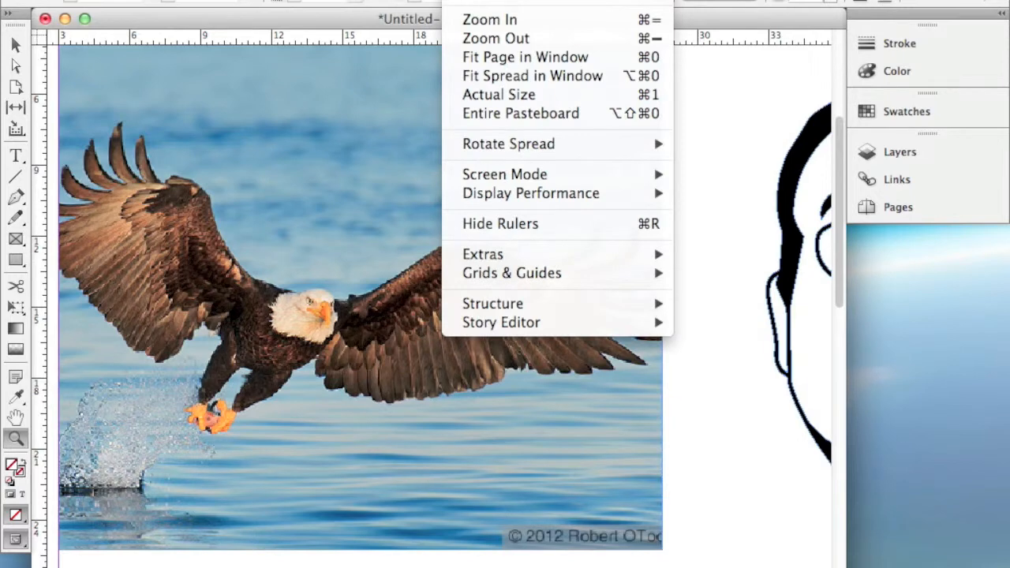
mouse_move(554, 173)
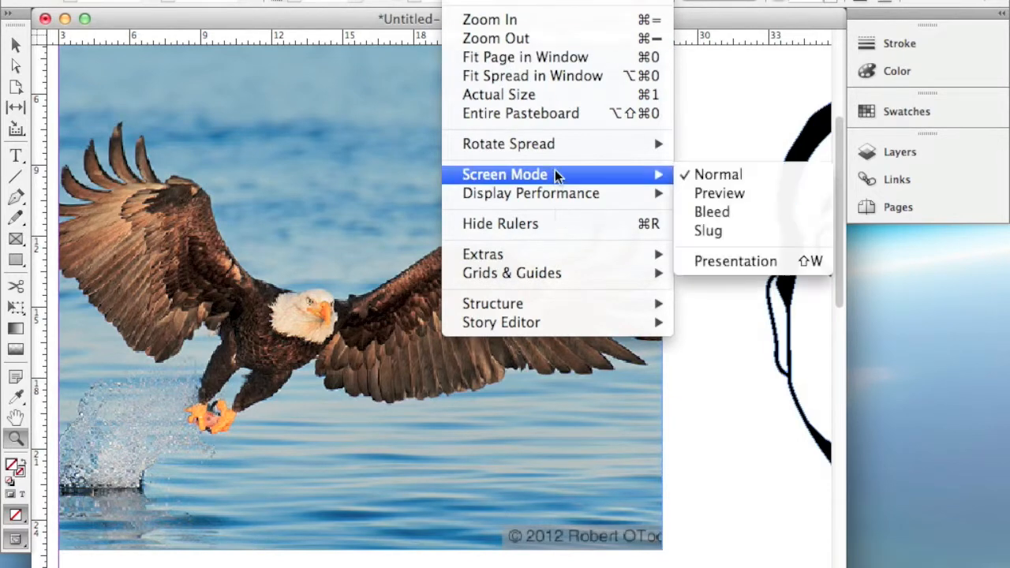
click(713, 194)
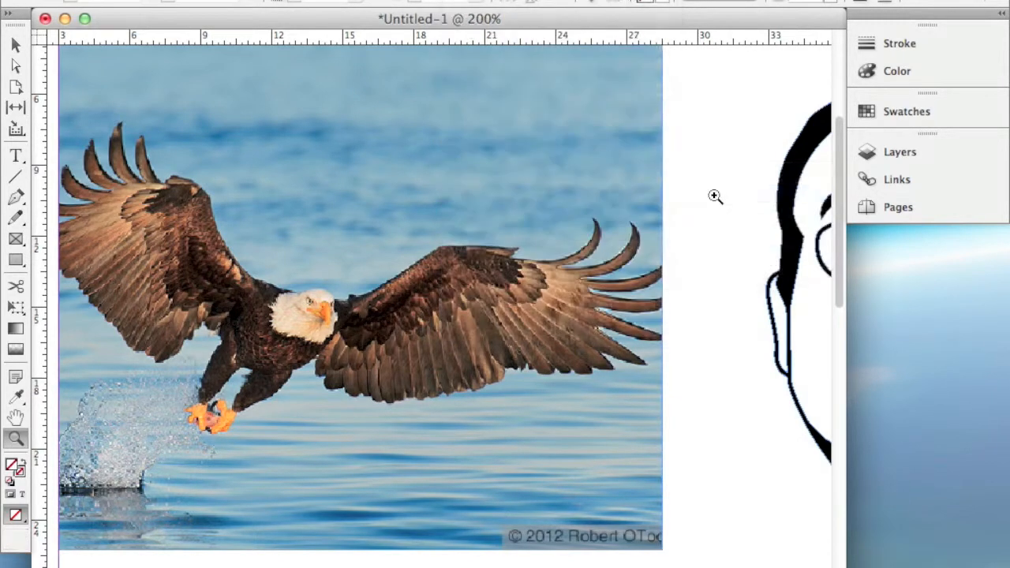
- Set the document's display performance to High Quality Display
scroll(680, 238, right, 10)
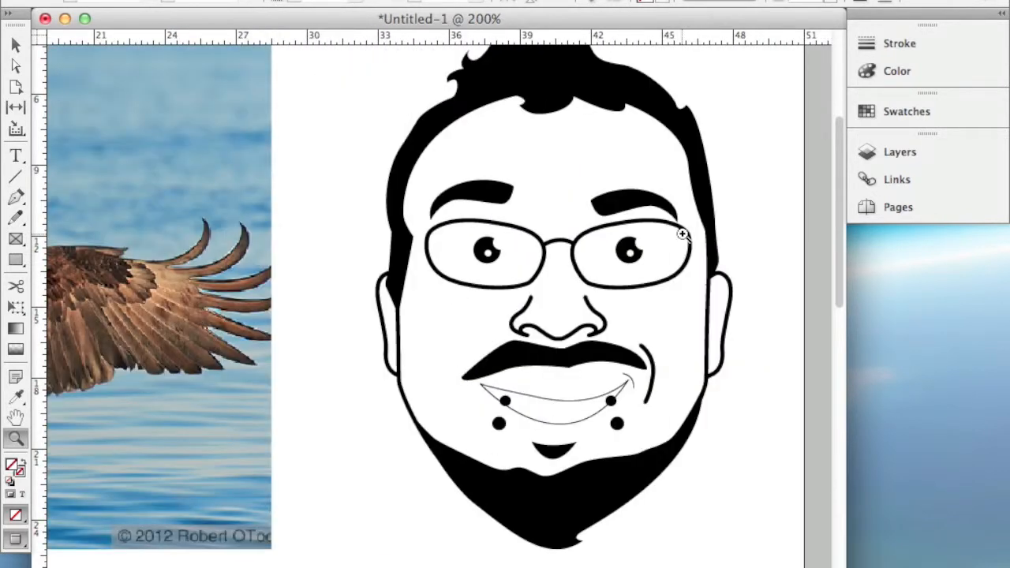
click(461, 1)
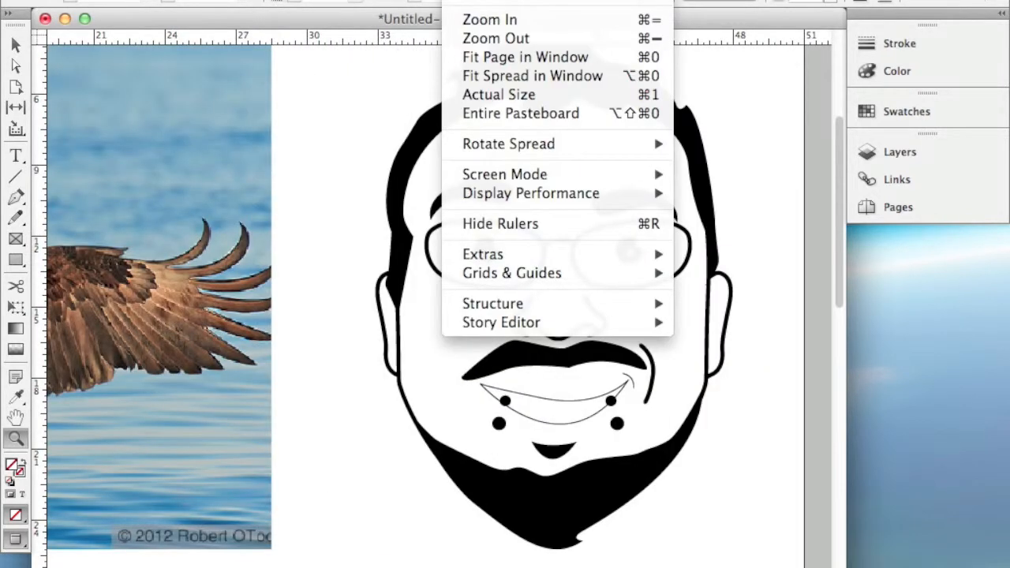
mouse_move(515, 191)
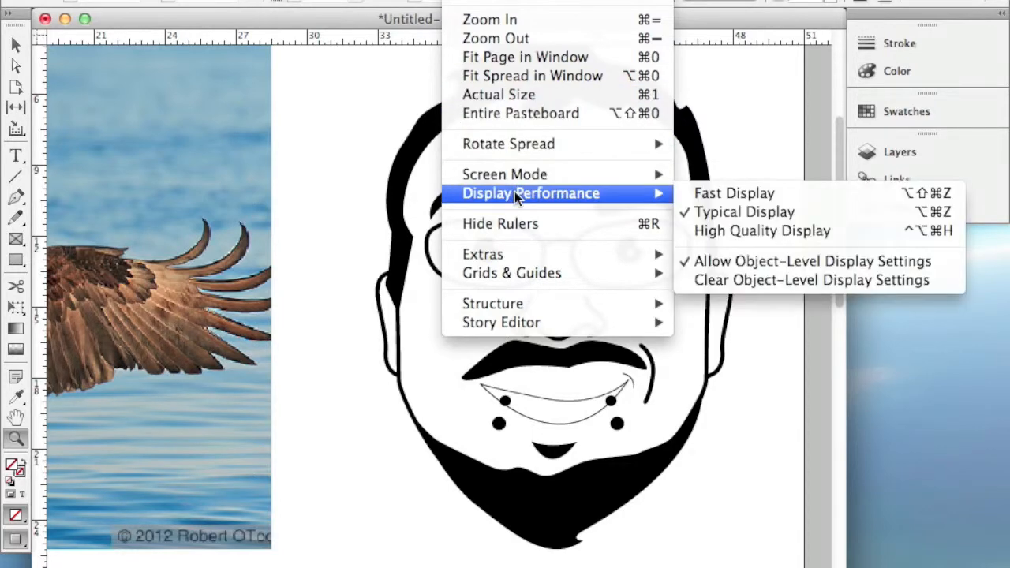
click(685, 231)
- Examine the eagle photo's pixel detail around the head and wings at magnifications up to 400%
scroll(433, 230, left, 10)
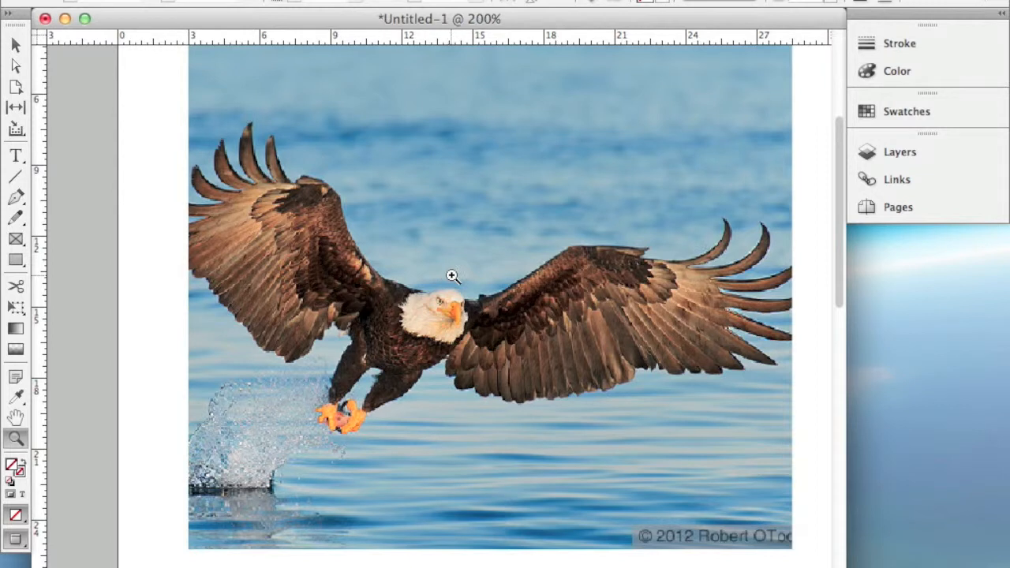
scroll(456, 275, right, 1)
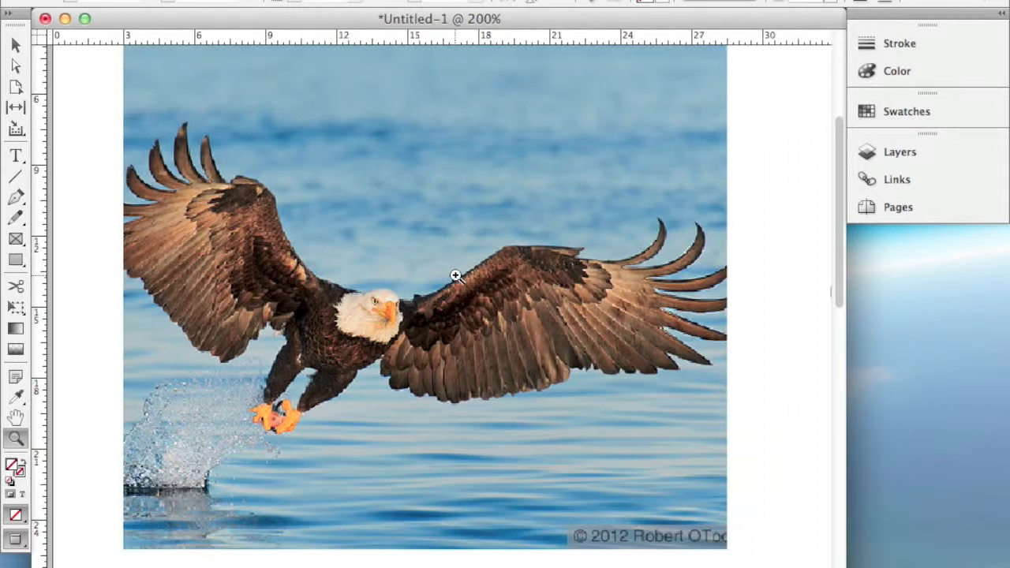
click(16, 45)
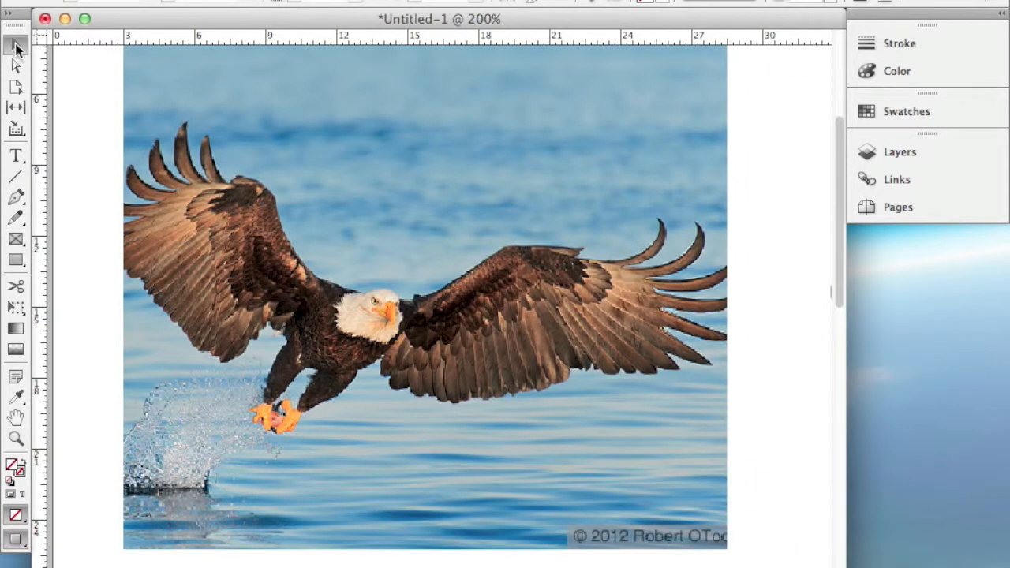
click(425, 297)
click(16, 439)
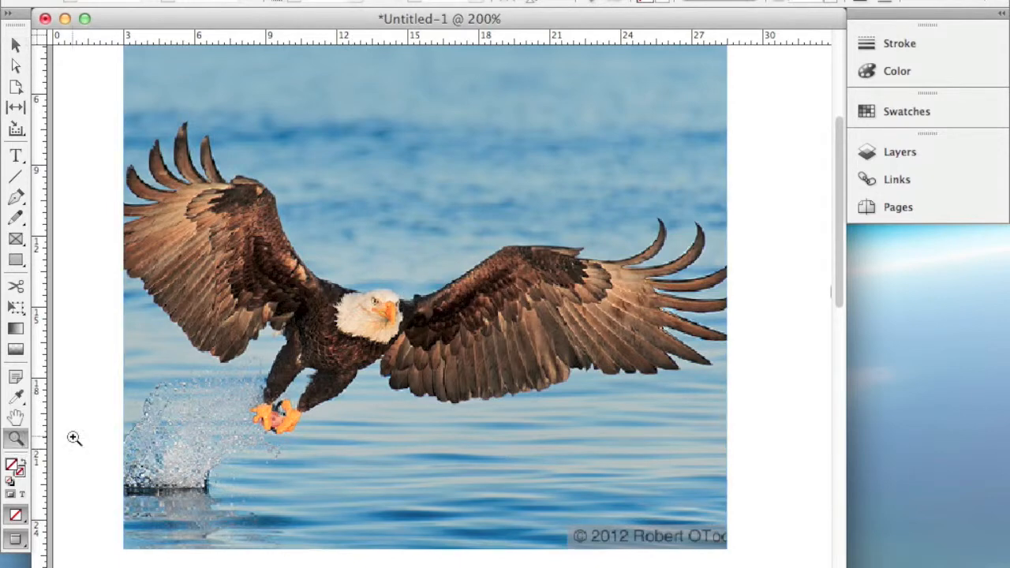
click(297, 336)
click(332, 345)
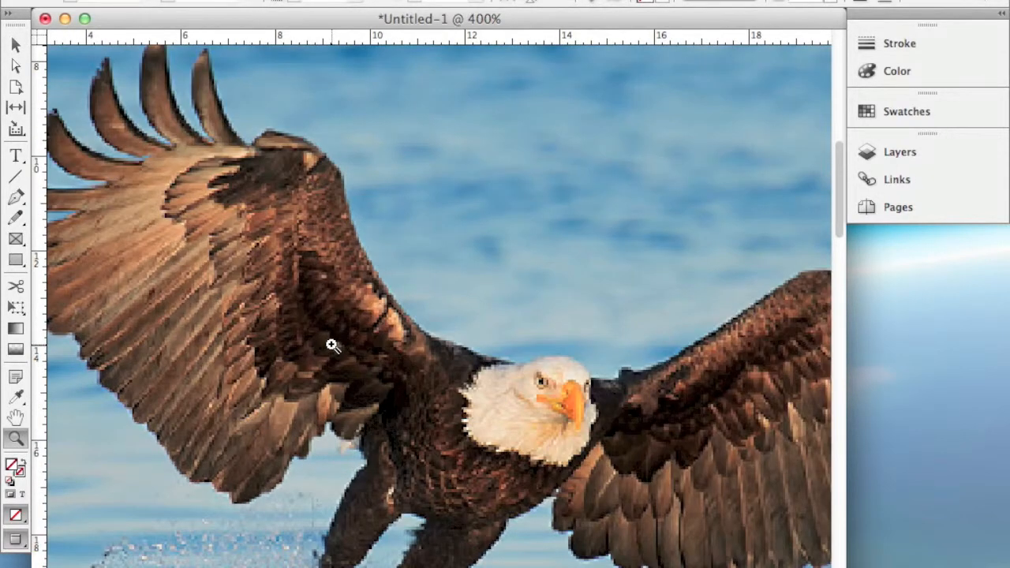
alt+click(464, 329)
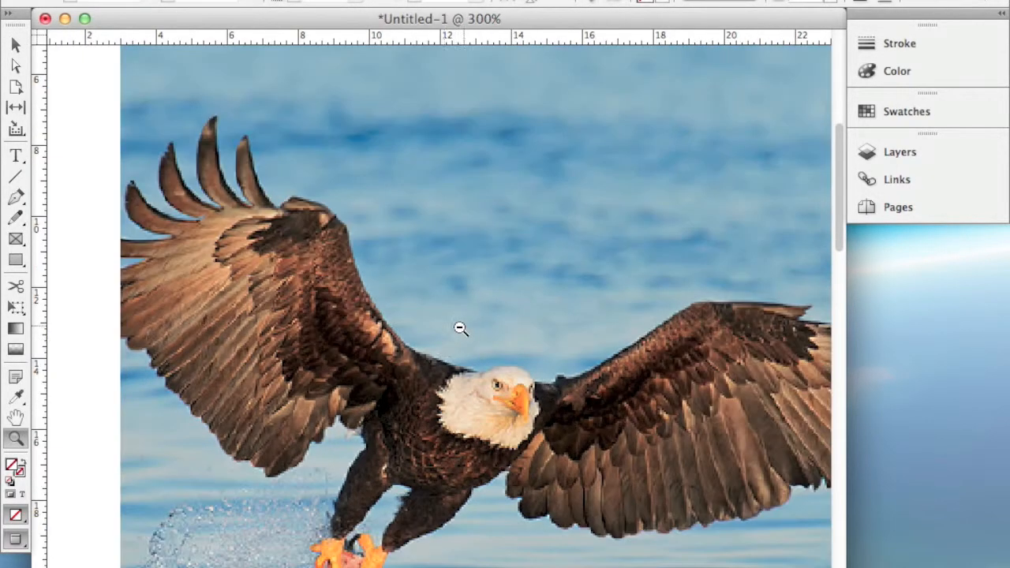
alt+click(456, 382)
alt+click(472, 418)
alt+click(482, 431)
- Examine the eagle's wing-tip feathers at close magnification and compare their edges with those of the vector face
key(space)
drag(571, 471, 501, 400)
click(514, 149)
drag(514, 148, 579, 237)
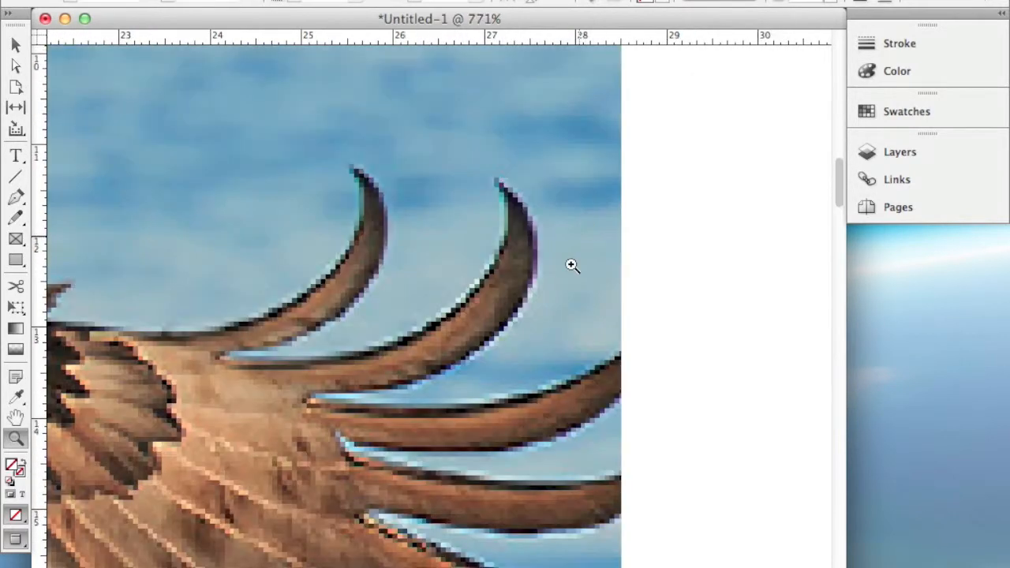
alt+click(547, 353)
alt+click(530, 361)
alt+click(513, 370)
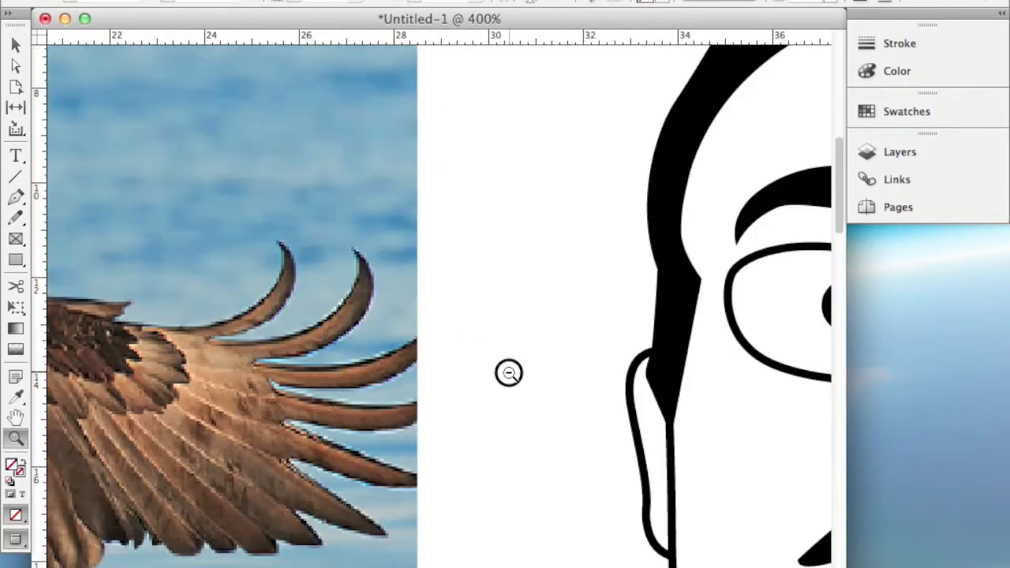
alt+click(493, 378)
alt+click(473, 387)
alt+click(467, 393)
alt+click(460, 398)
- Draw a second rectangular image frame about 18 picas wide and 18 picas high in the blank area below the eagle photo
drag(460, 399, 604, 209)
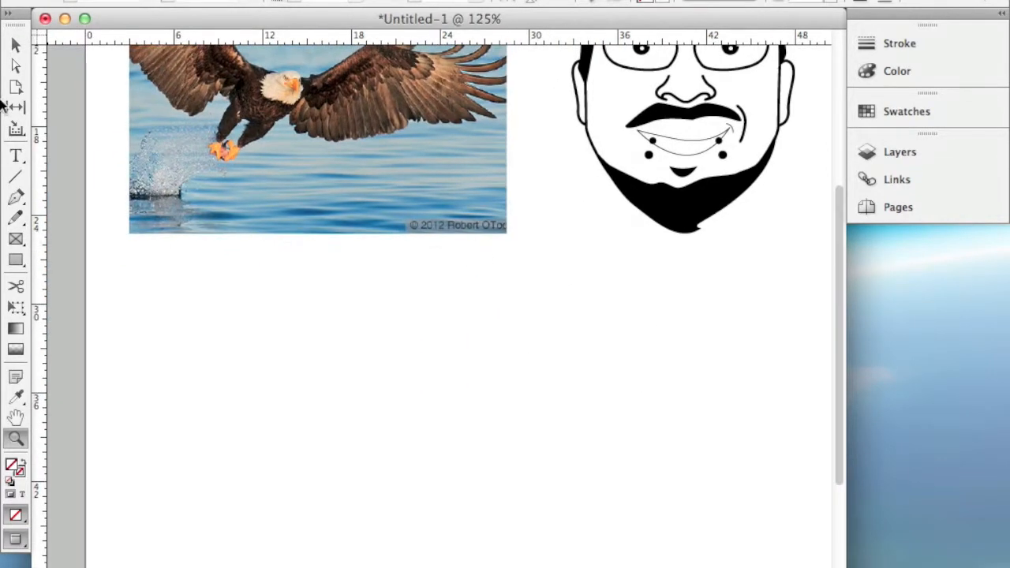
click(16, 239)
mouse_move(142, 328)
mouse_down()
mouse_move(380, 564)
mouse_move(413, 565)
mouse_up()
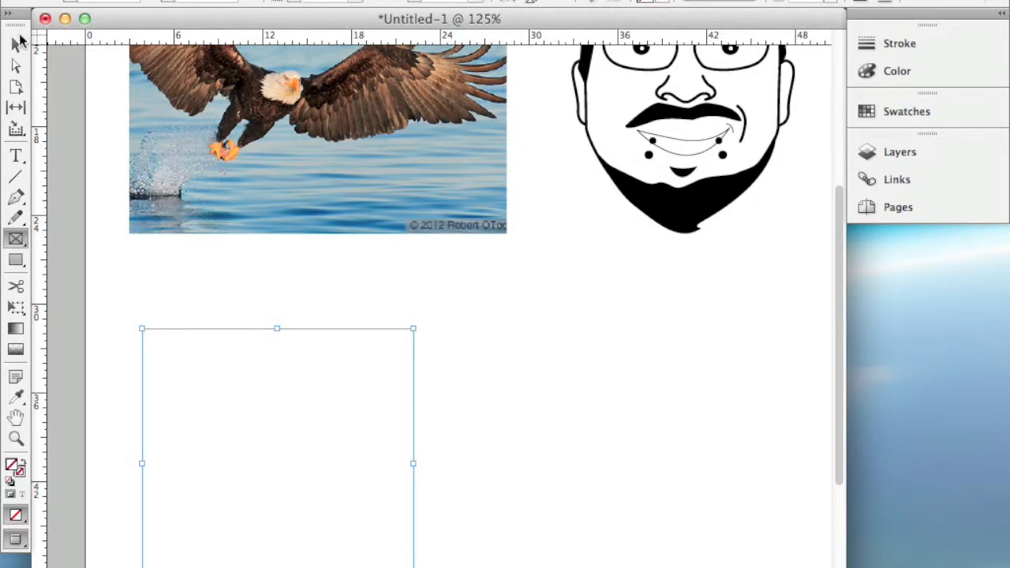
- Place the image Mary-Margaret.jpg from the Organize folder into the empty frame below the eagle photo
click(22, 44)
key(super+d)
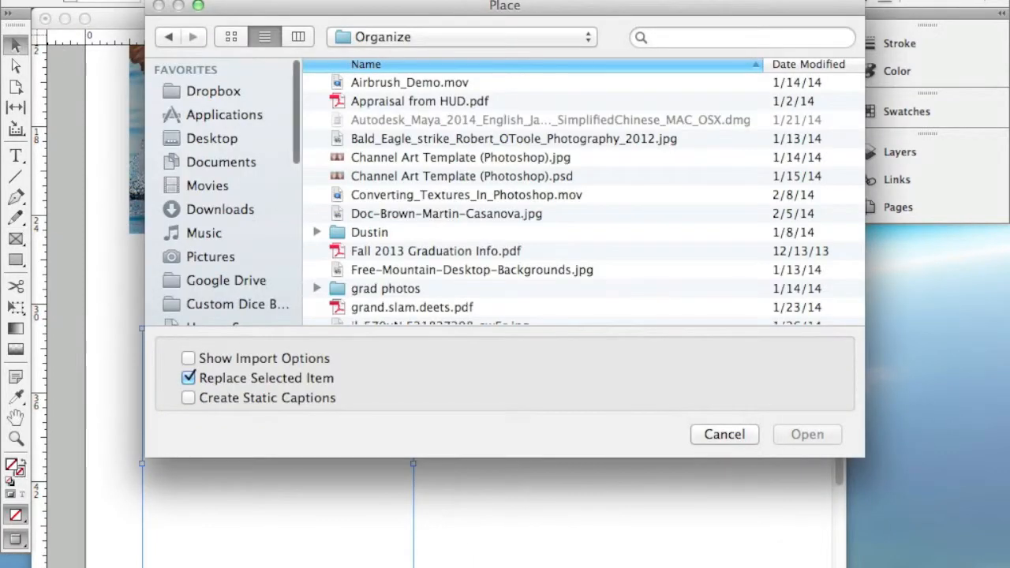
scroll(440, 166, down, 8)
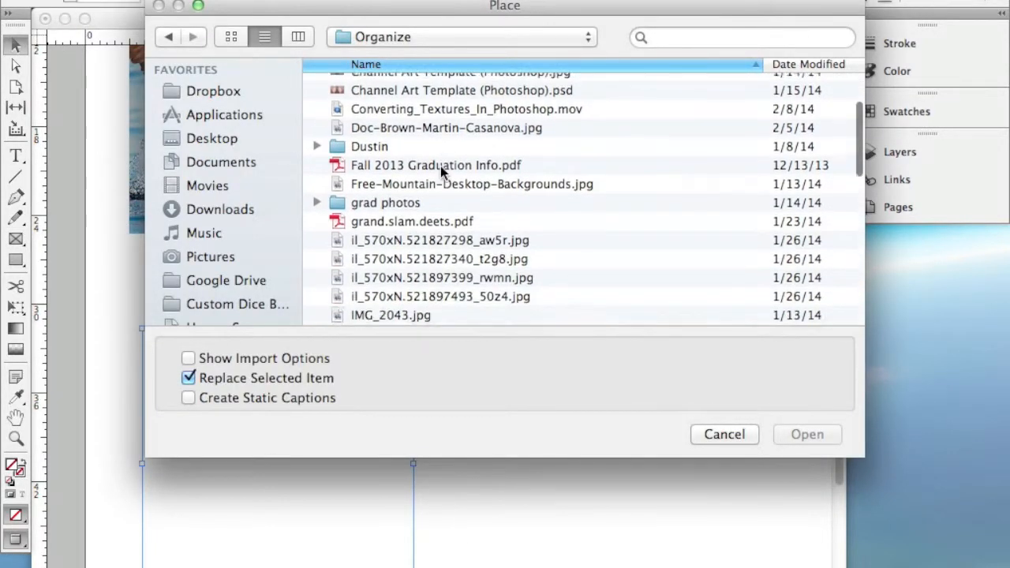
scroll(440, 166, down, 7)
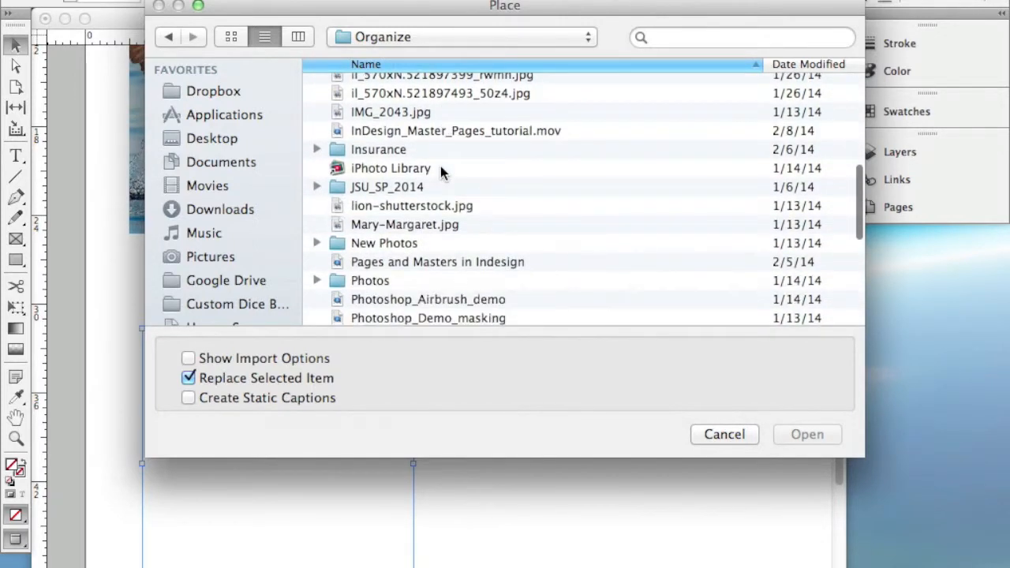
click(421, 213)
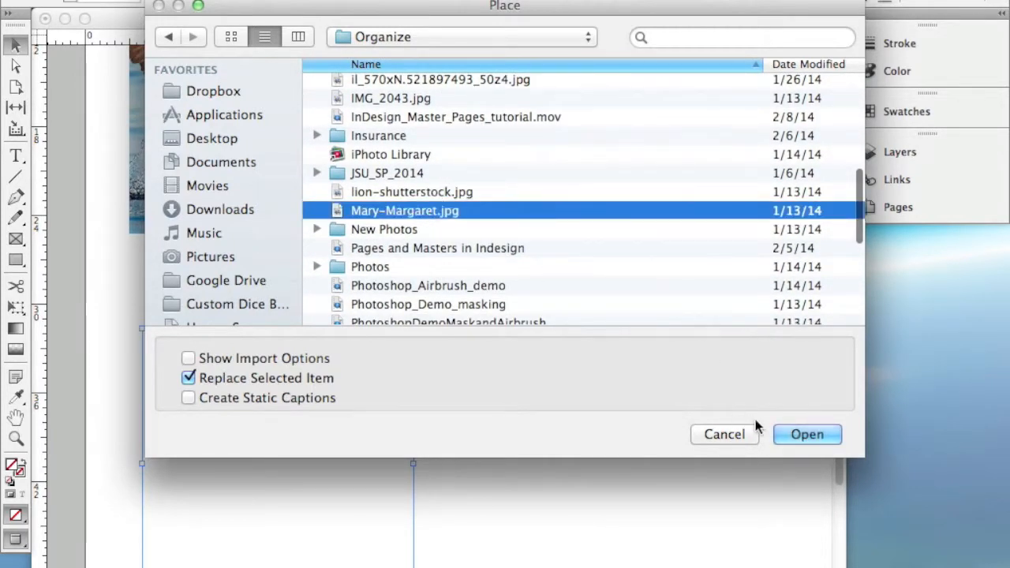
click(789, 435)
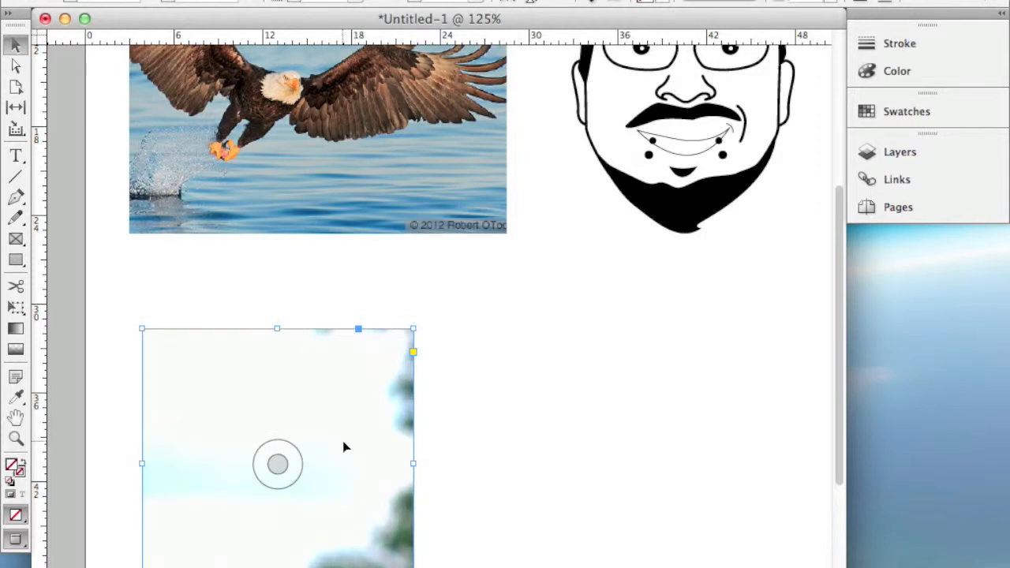
- Move the new photo's frame up and apply Fill Frame Proportionally to its content
right_click(341, 439)
click(491, 322)
drag(292, 378, 411, 206)
right_click(441, 294)
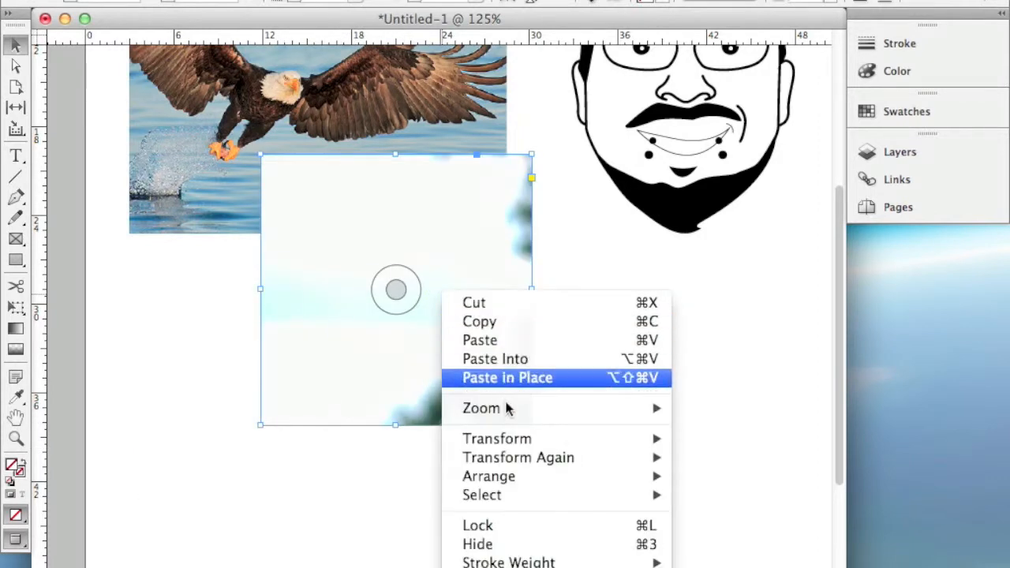
mouse_move(552, 564)
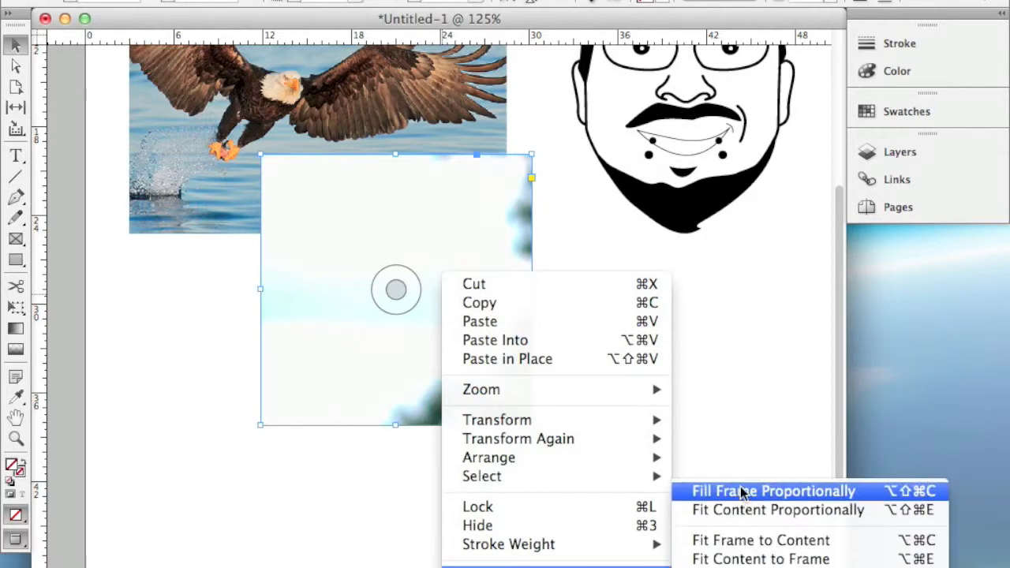
click(758, 489)
- Move the frame back beneath the eagle photo and reposition the picture inside it so both women's faces and torsos show
drag(417, 302, 347, 407)
drag(446, 342, 329, 451)
click(16, 66)
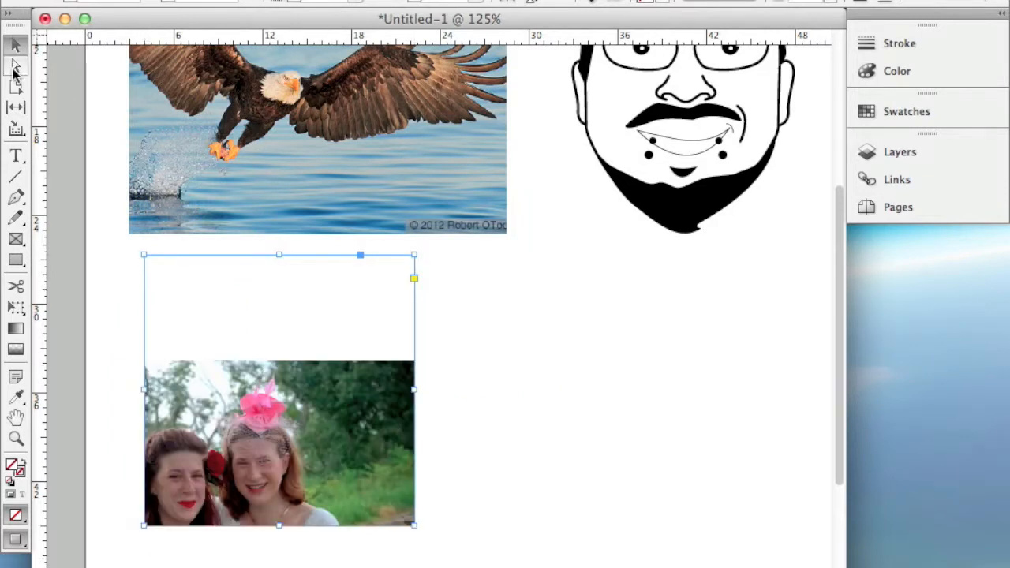
click(349, 483)
drag(350, 483, 388, 425)
click(647, 418)
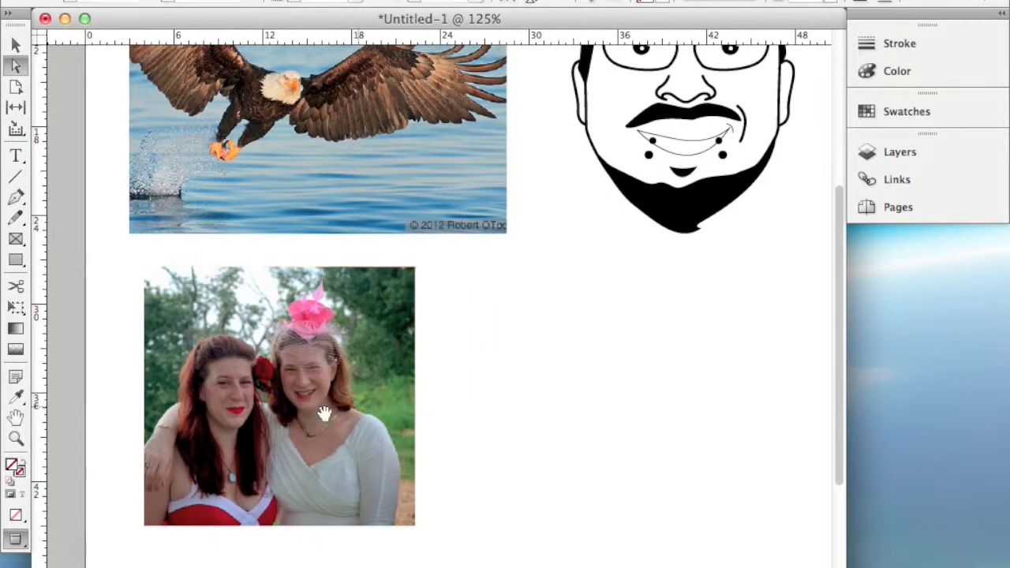
- Examine the image quality of the photo of the two women at magnifications up to 300%
click(16, 439)
click(300, 426)
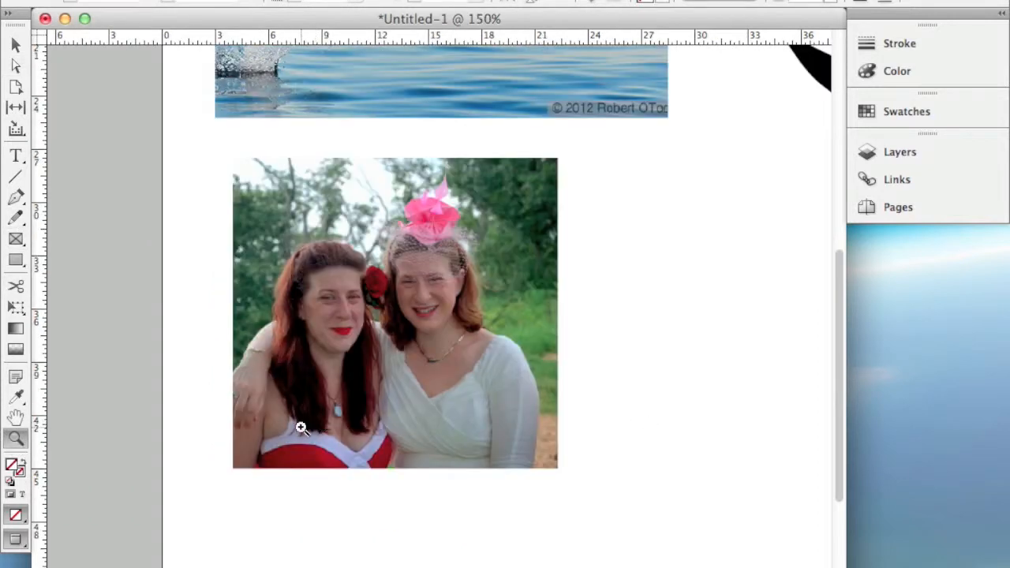
click(386, 343)
click(406, 322)
scroll(649, 365, right, 10)
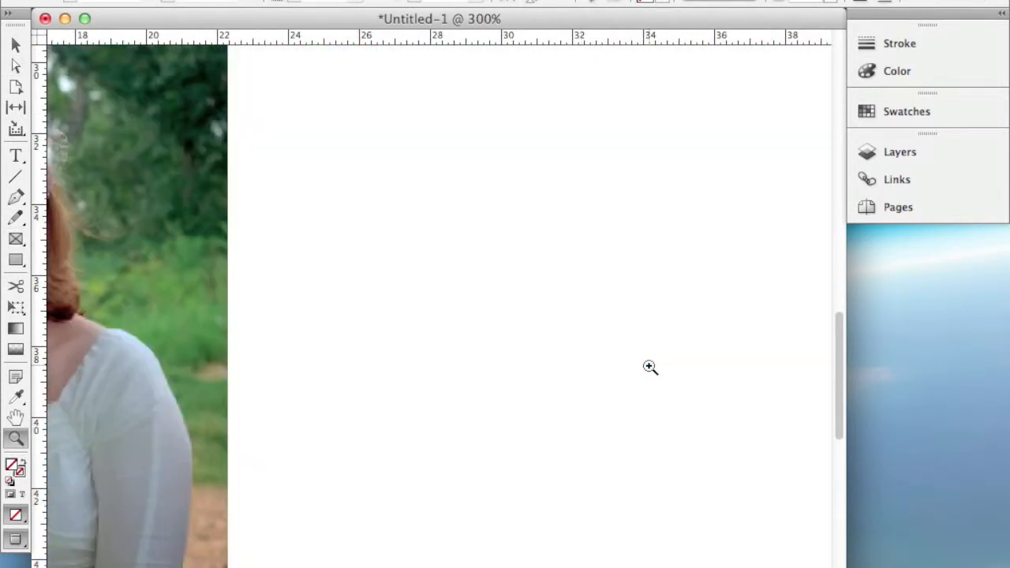
scroll(561, 356, left, 12)
scroll(558, 357, right, 2)
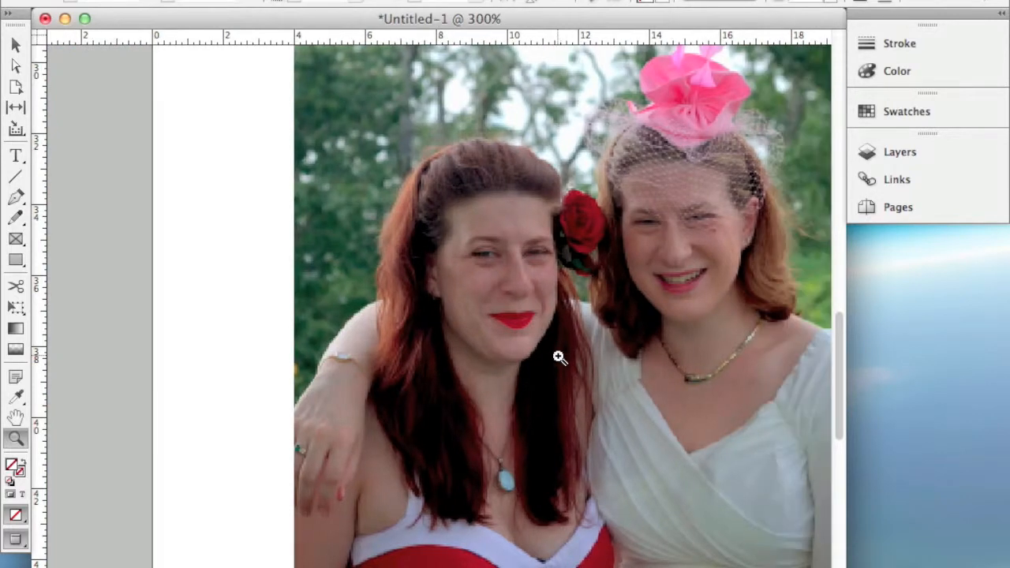
alt+click(647, 340)
alt+click(500, 342)
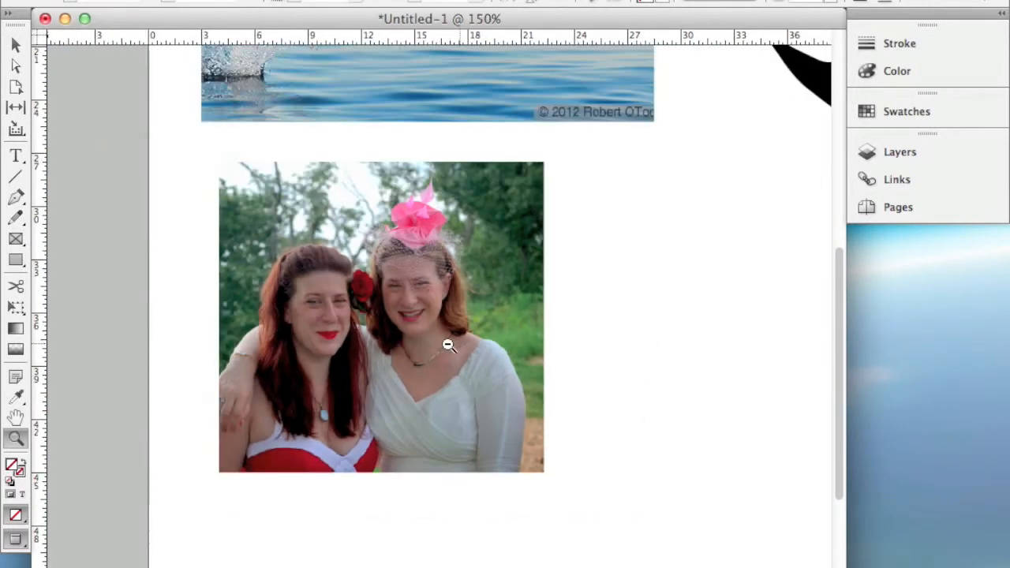
alt+click(449, 344)
- Set the document's display performance to Fast Display and check how the photos and vector face are drawn
click(15, 42)
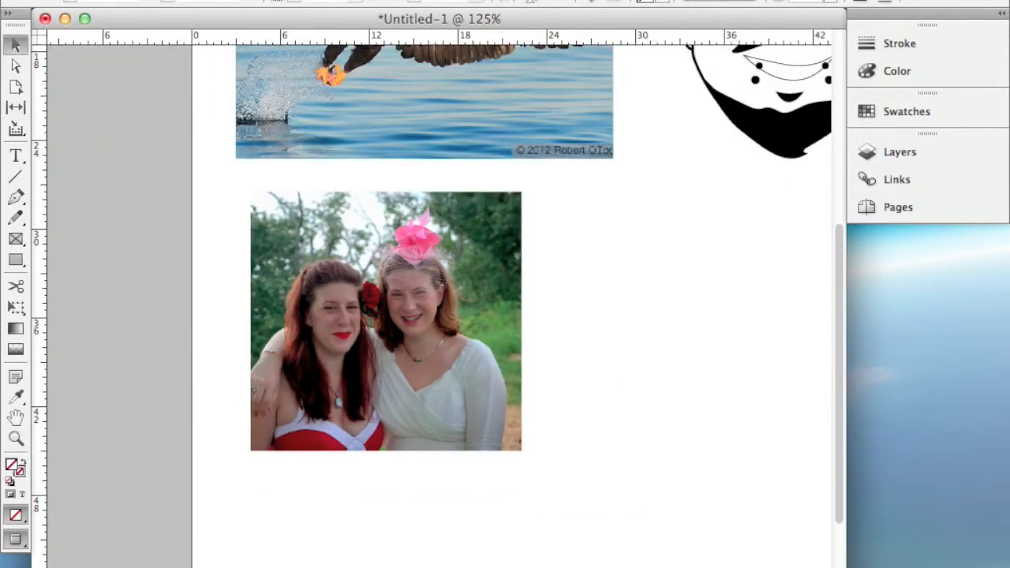
click(509, 0)
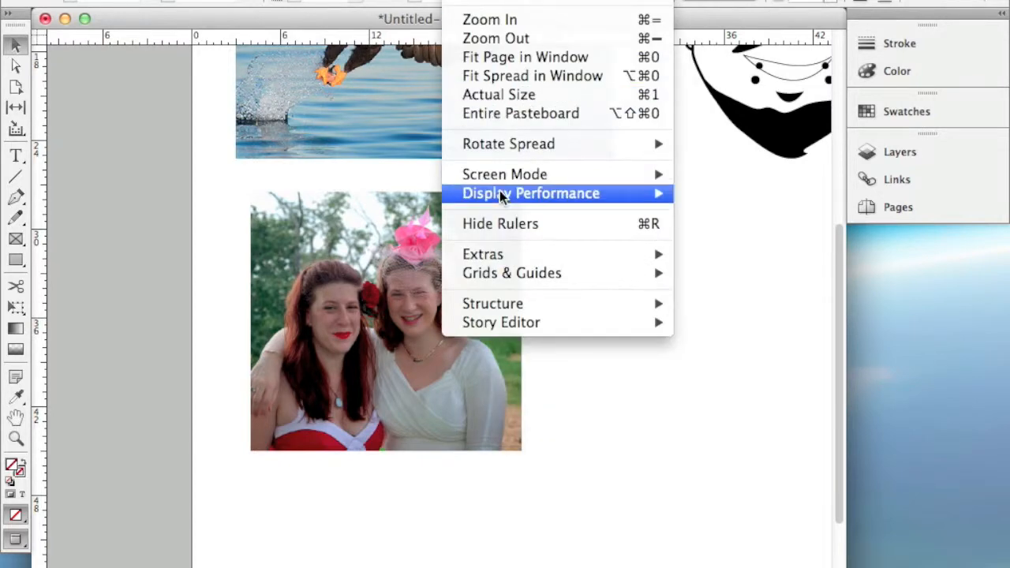
mouse_move(523, 198)
click(757, 197)
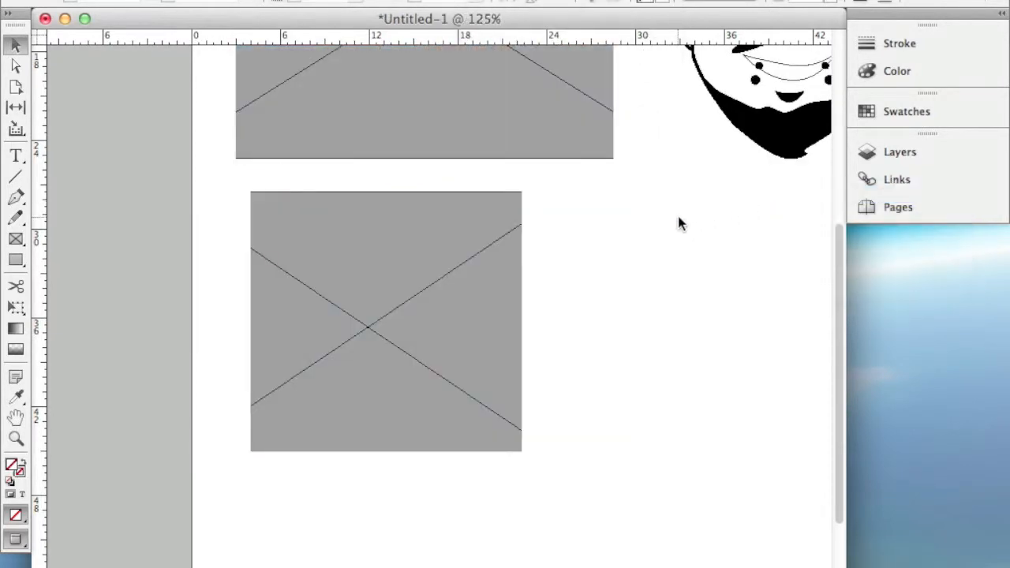
drag(677, 213, 573, 326)
scroll(486, 234, up, 5)
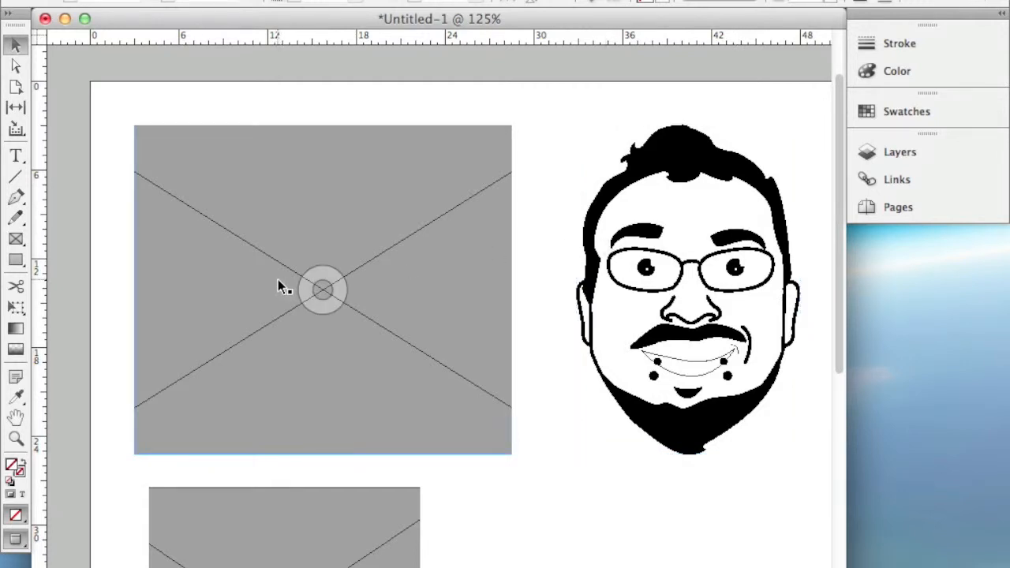
- Set the document's display performance to Typical Display
click(521, 0)
mouse_move(466, 0)
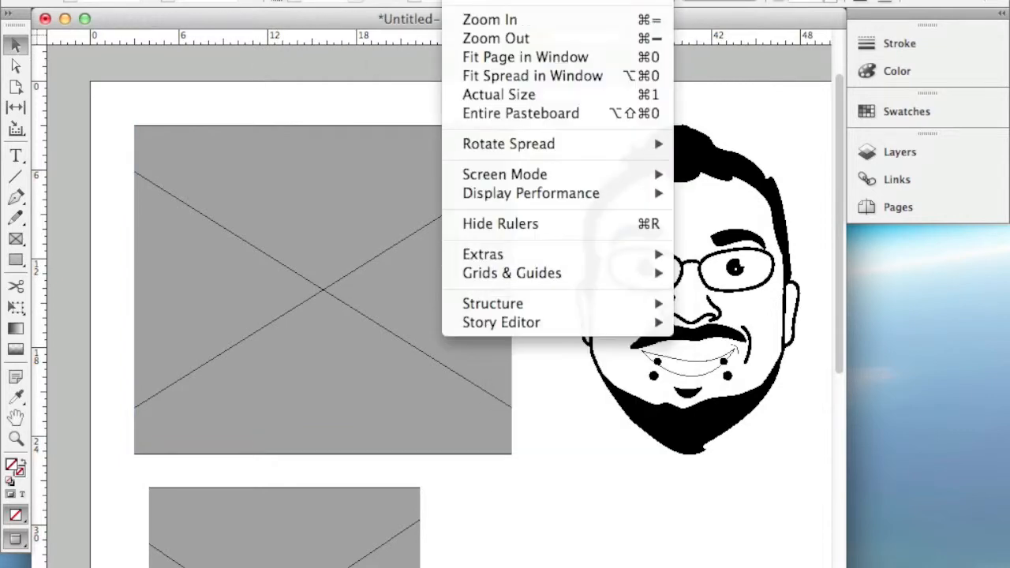
mouse_move(464, 174)
mouse_move(537, 193)
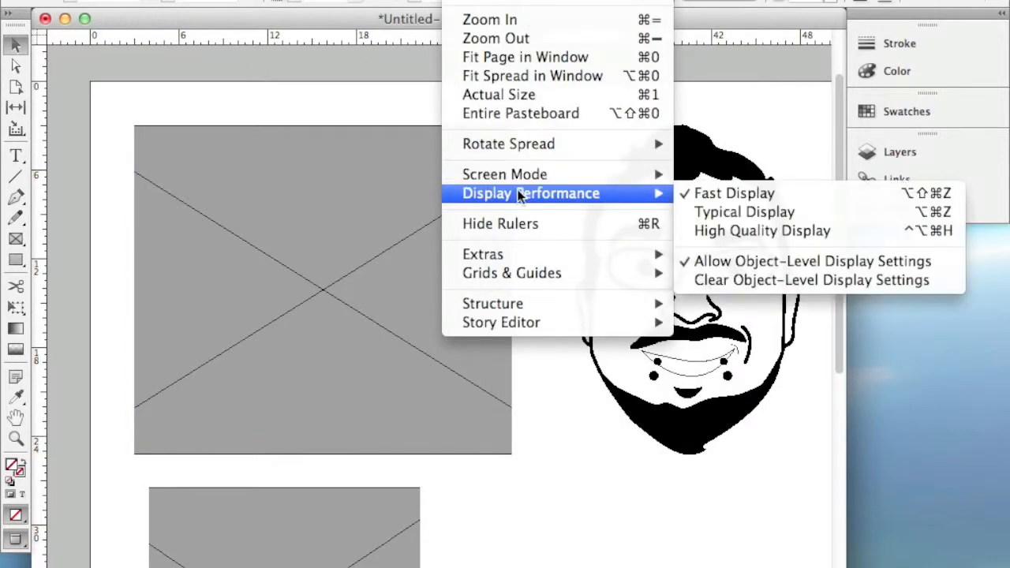
click(702, 207)
scroll(629, 142, down, 2)
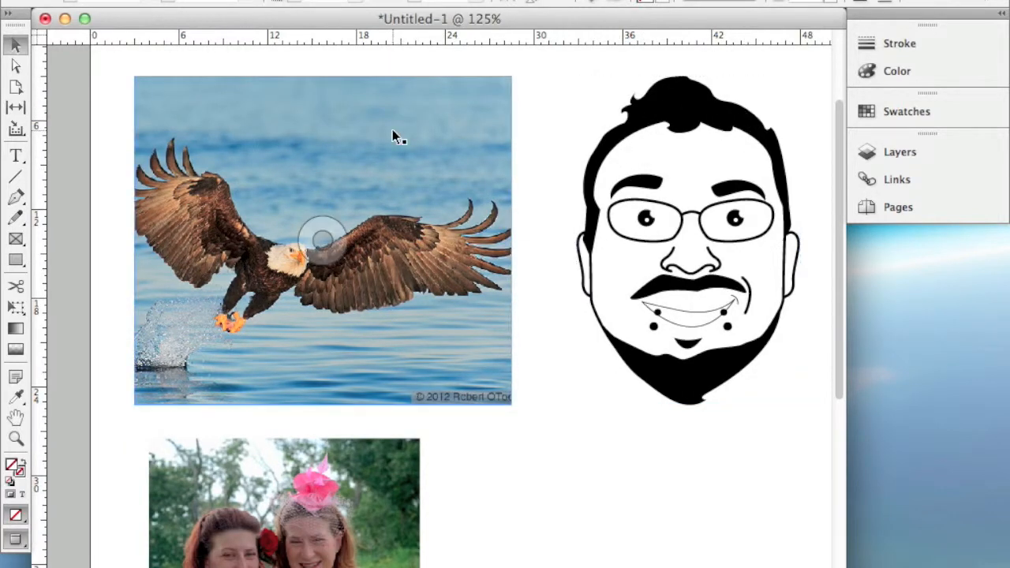
- Switch the screen mode to Normal and inspect the frame edges and margins across the page
click(466, 0)
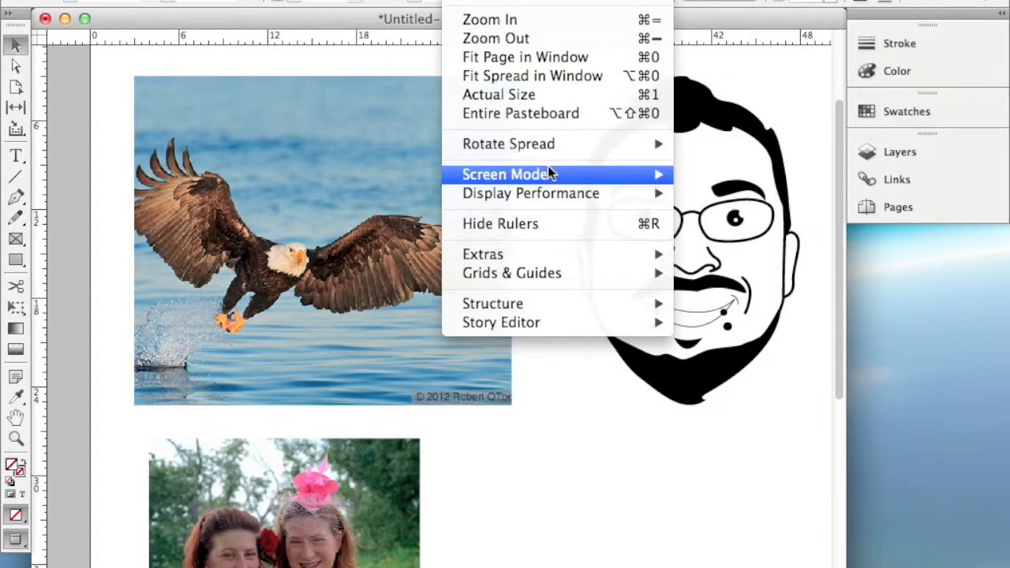
mouse_move(550, 170)
click(701, 178)
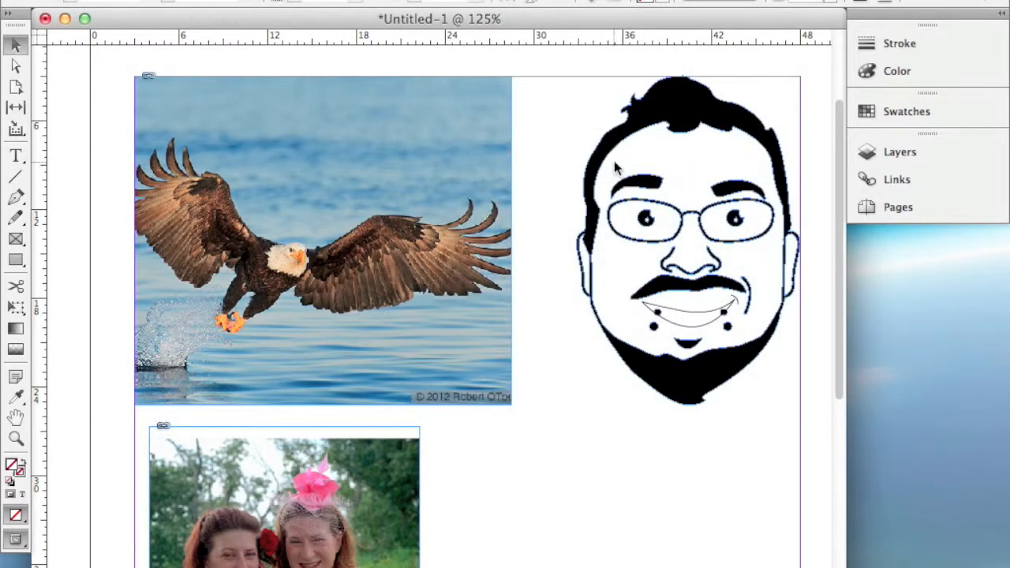
drag(529, 261, 514, 311)
click(16, 438)
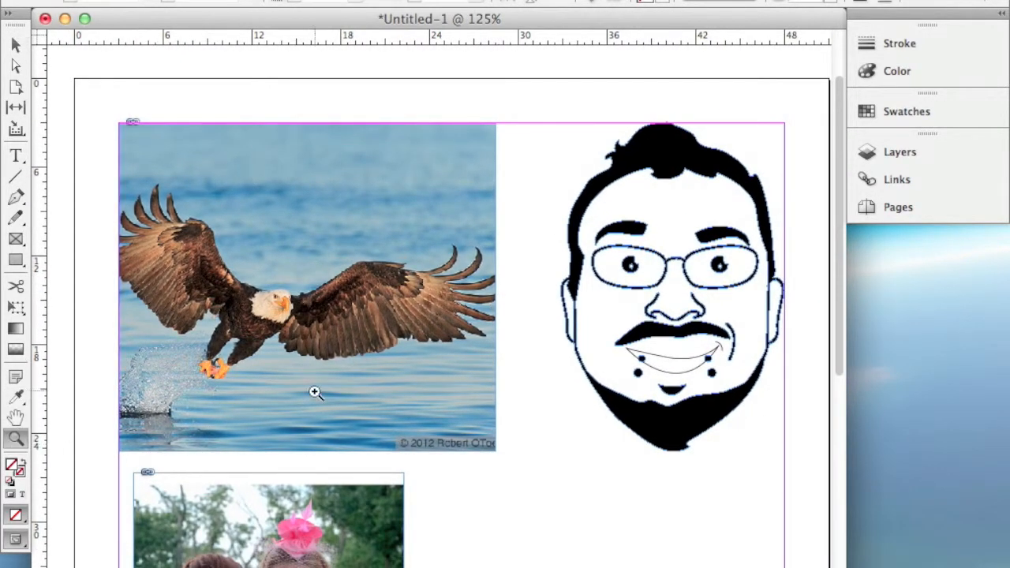
right_click(386, 351)
click(543, 215)
alt+click(540, 209)
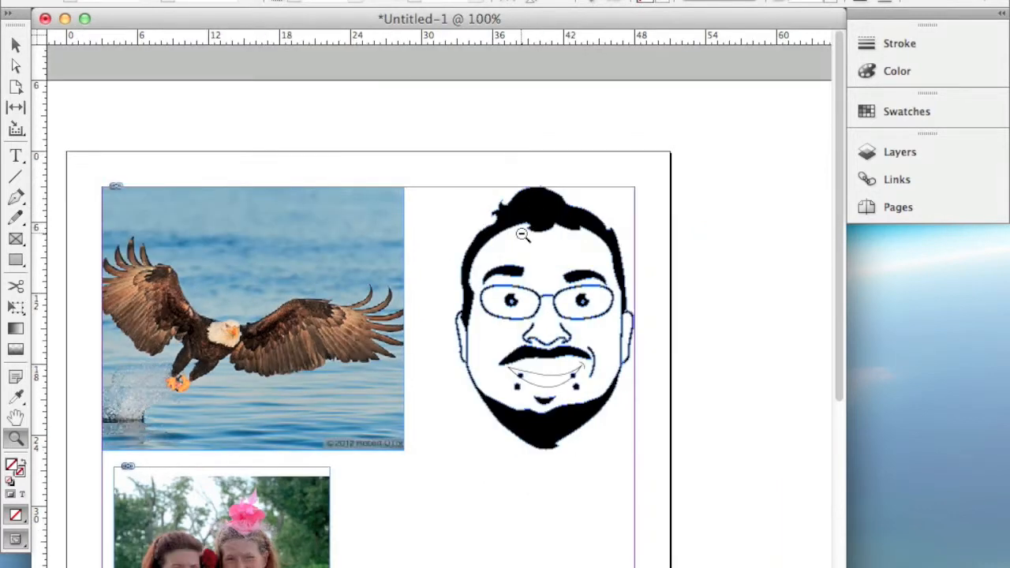
alt+click(427, 344)
drag(407, 424, 436, 378)
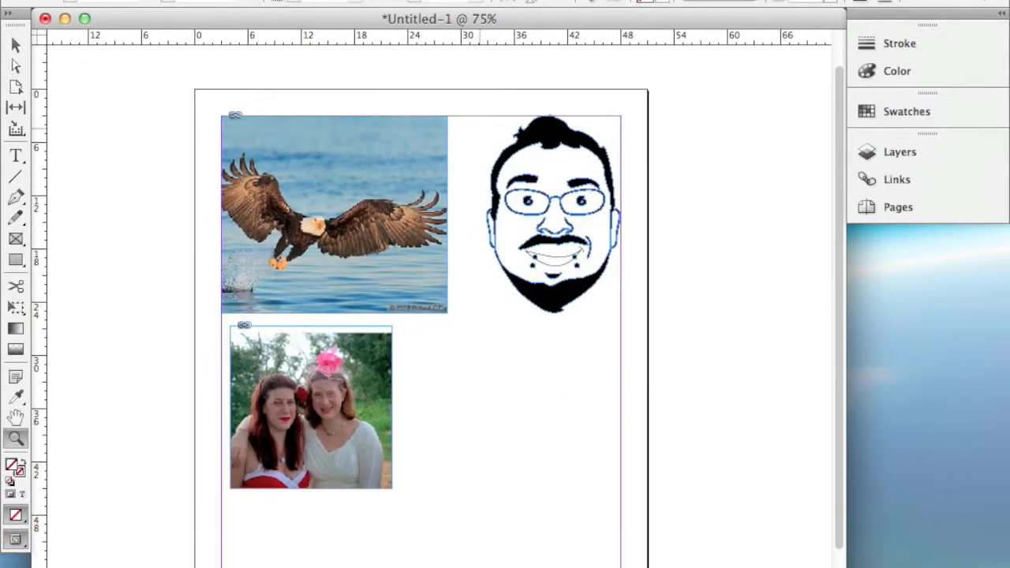
- Preview the page in the Bleed screen mode and in the Slug screen mode
click(466, 2)
mouse_move(582, 171)
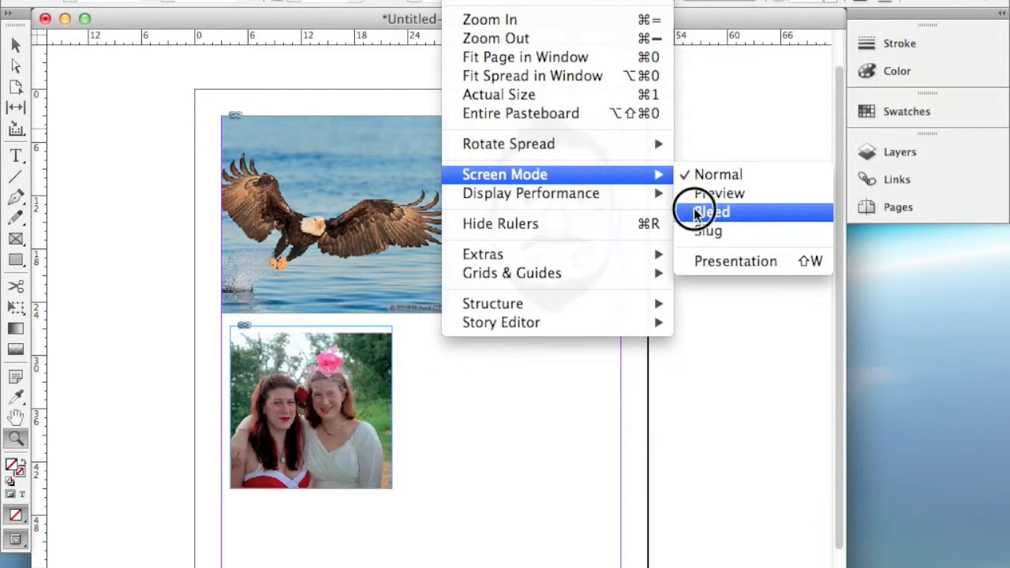
click(694, 212)
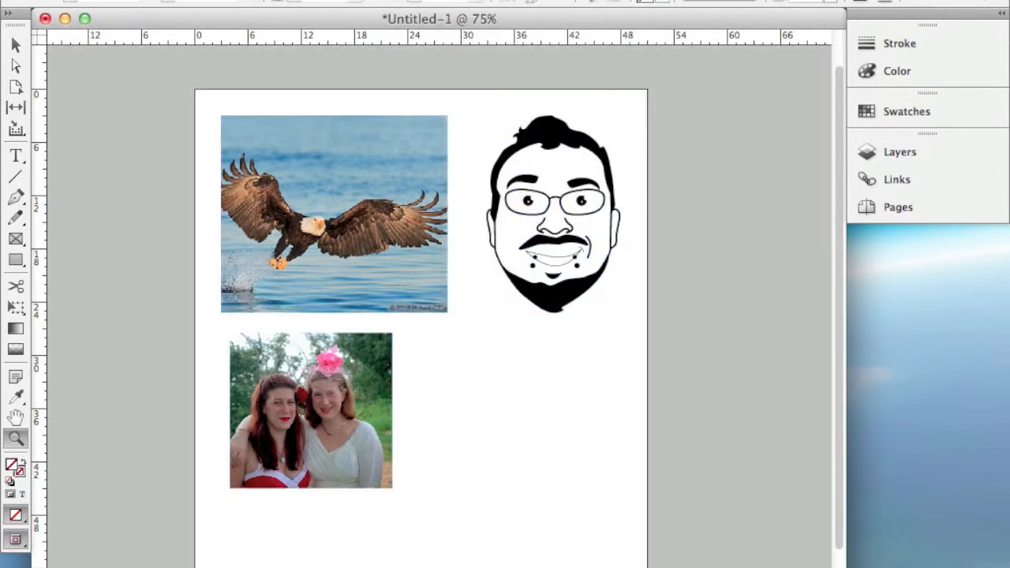
click(465, 2)
mouse_move(524, 175)
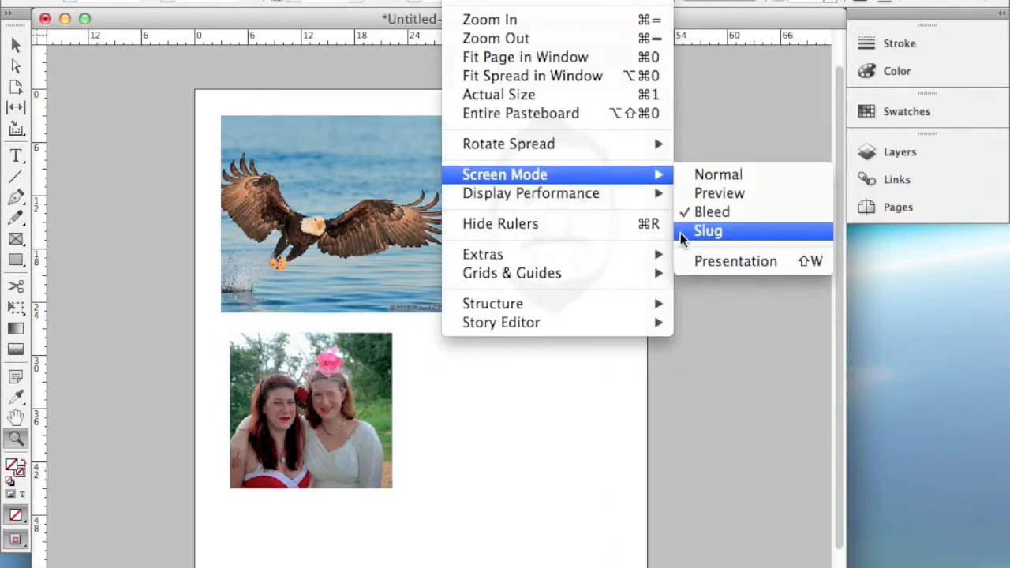
click(708, 231)
- Return the screen mode from Slug to Normal
click(466, 2)
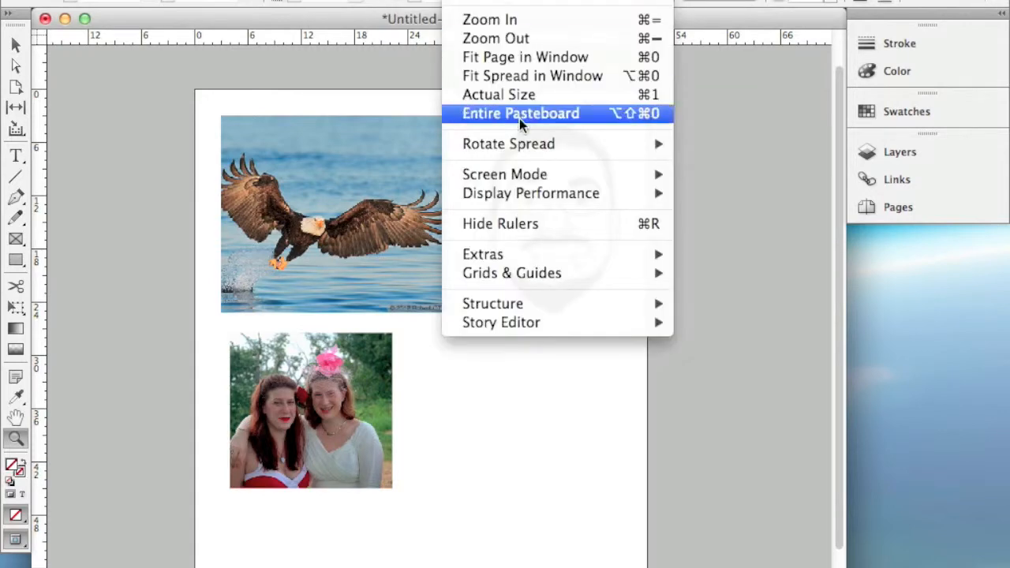
mouse_move(524, 172)
click(734, 175)
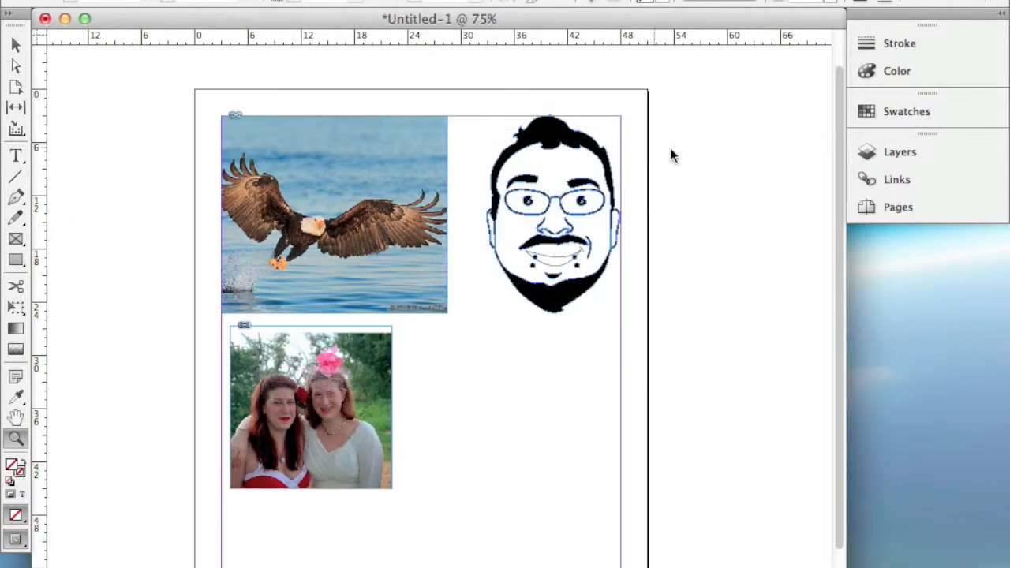
click(700, 153)
- Draw a text frame about 19 by 24 picas beneath the vector face containing "Fancy block of type and I am using a neat font."
alt+click(247, 337)
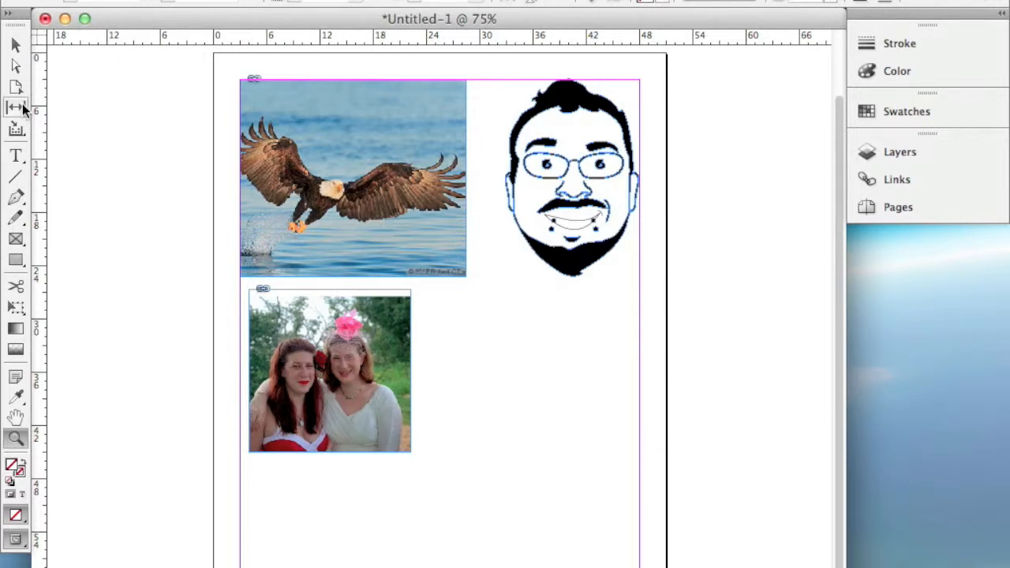
click(16, 156)
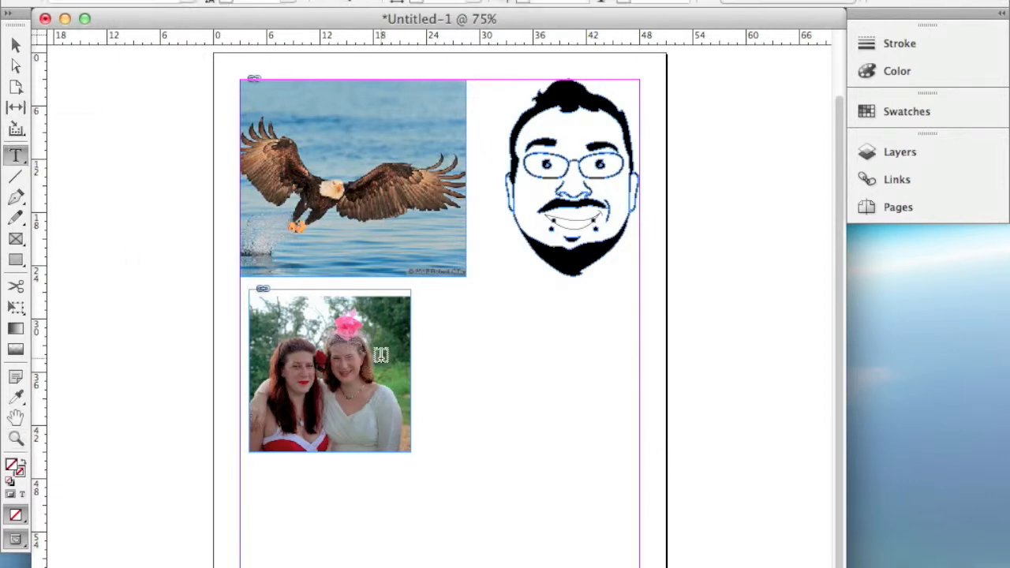
drag(439, 310, 610, 519)
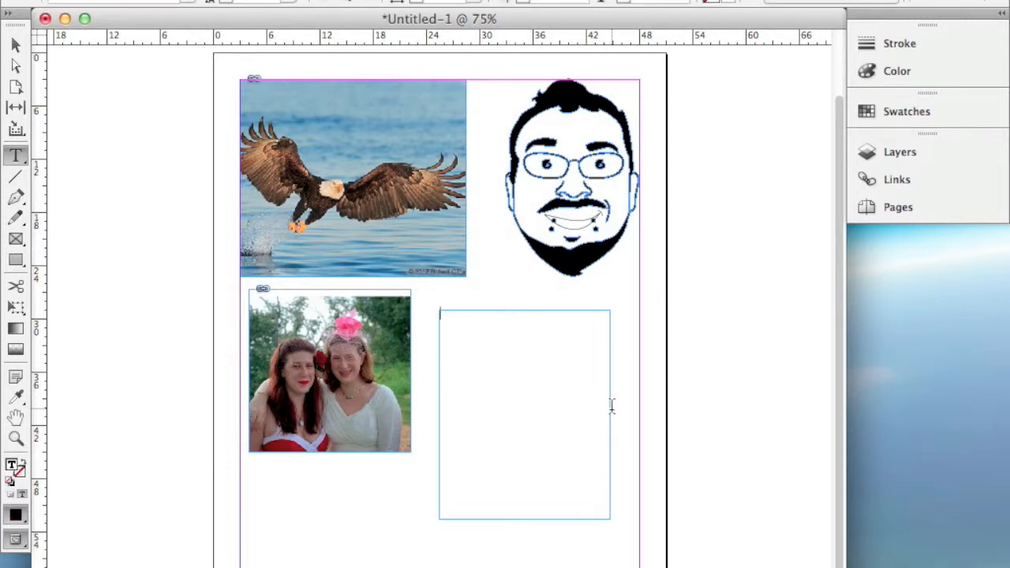
text(Fancy block oftype and I am using a)
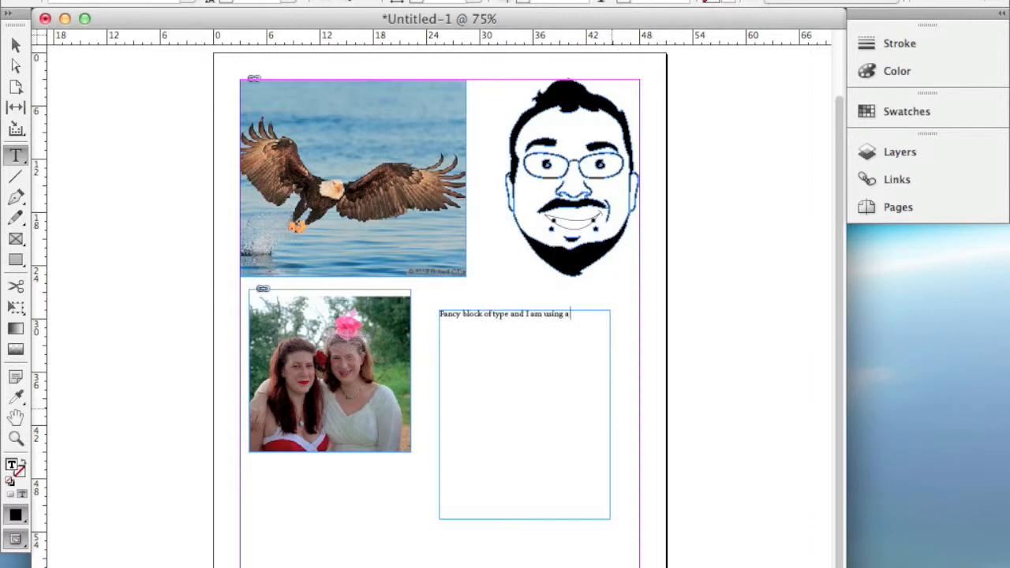
text( neat tont.)
click(16, 45)
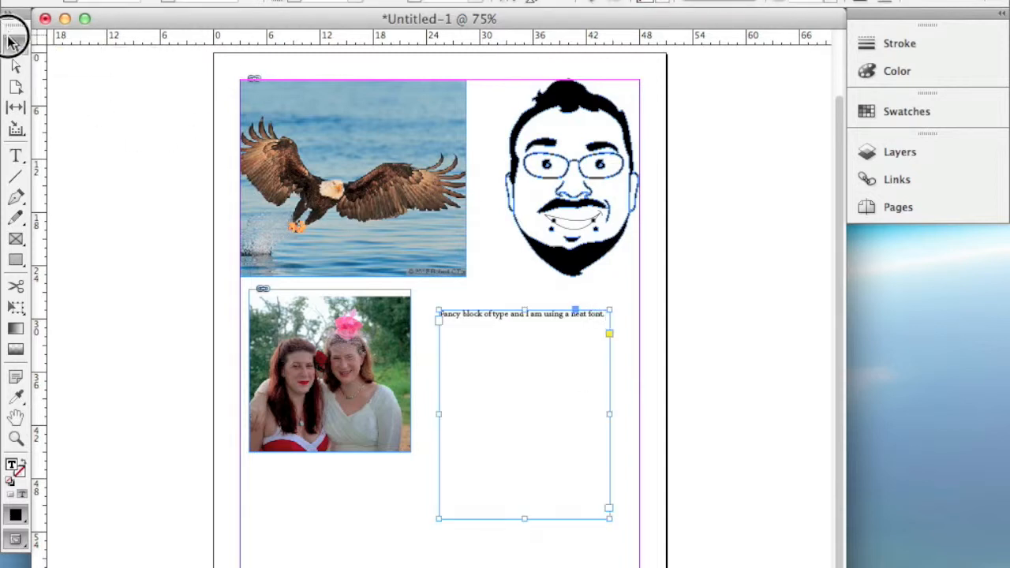
- Select the whole sentence in the text frame and set its font to the script typeface tipografia nueva cursivass
click(15, 155)
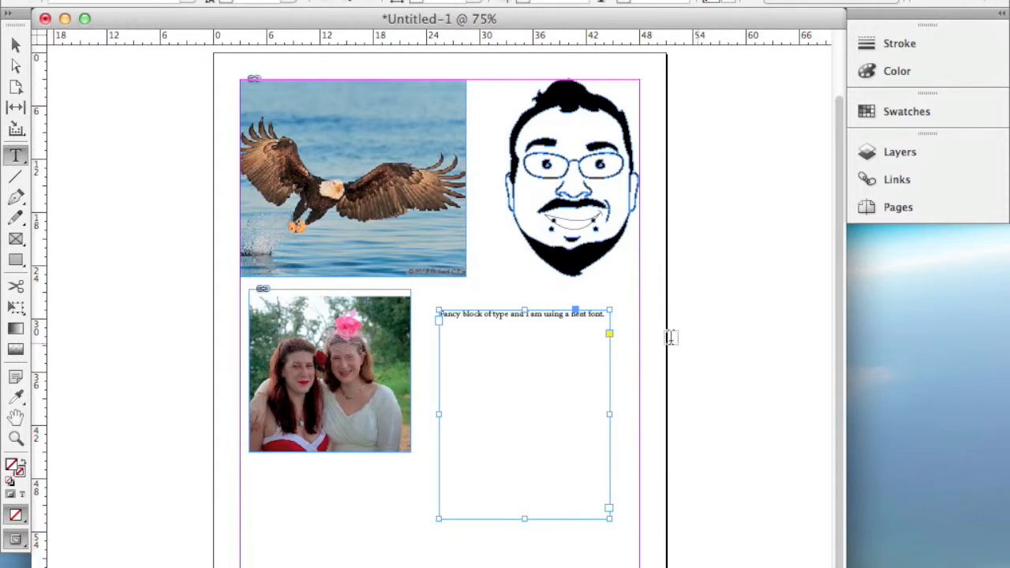
triple_click(561, 316)
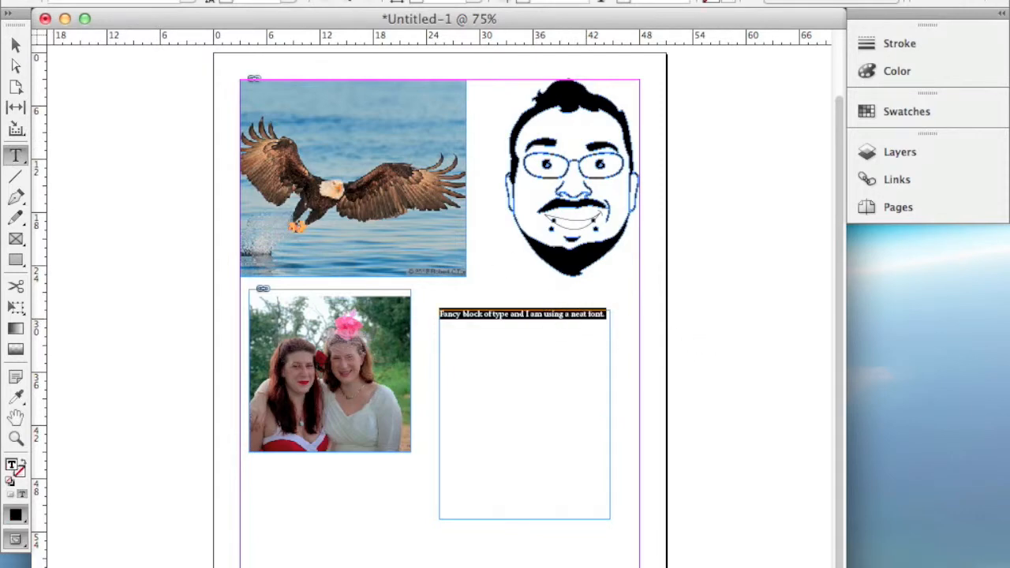
scroll(210, 90, down, 5)
scroll(210, 90, down, 10)
scroll(210, 90, down, 5)
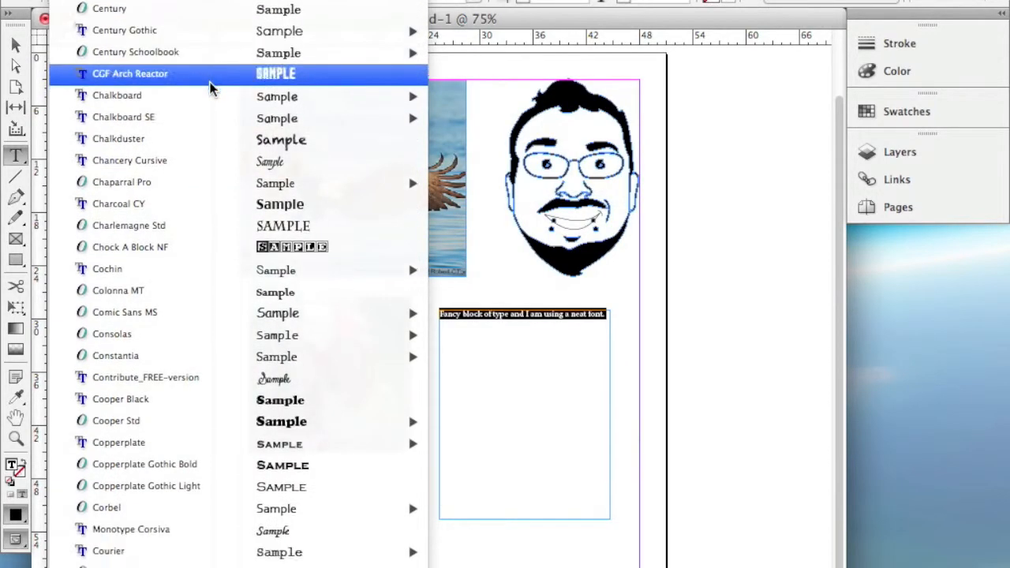
scroll(210, 90, down, 3)
scroll(286, 473, down, 1)
click(287, 472)
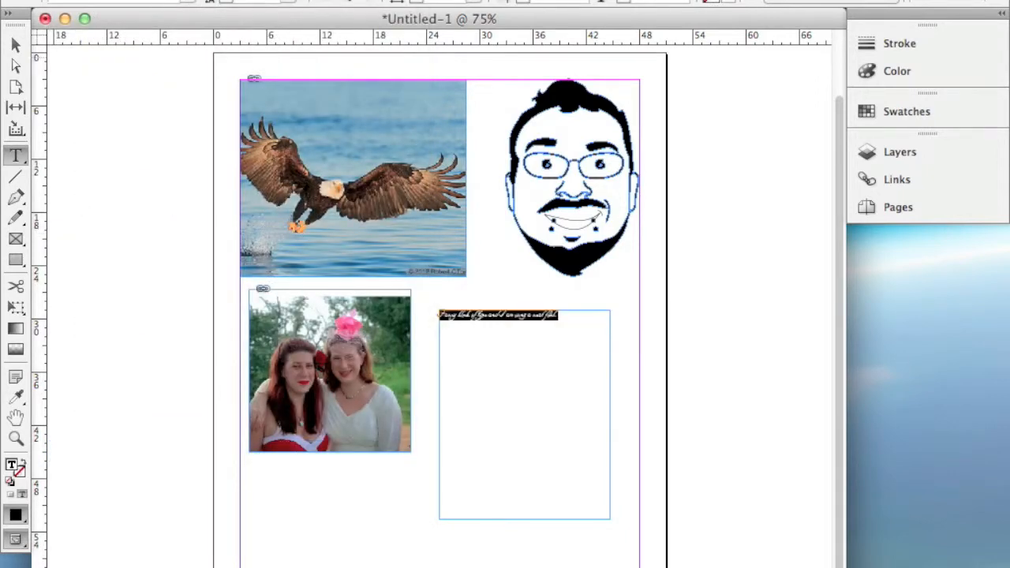
- Enlarge the script text until it spans three lines of its frame, and deselect it
click(278, 4)
click(275, 162)
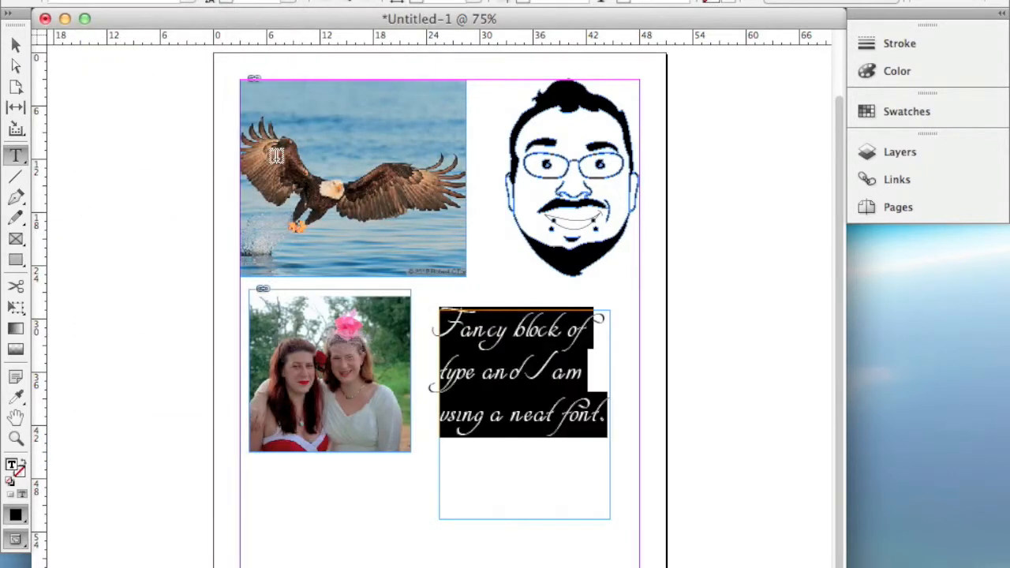
click(543, 369)
key(Escape)
click(689, 221)
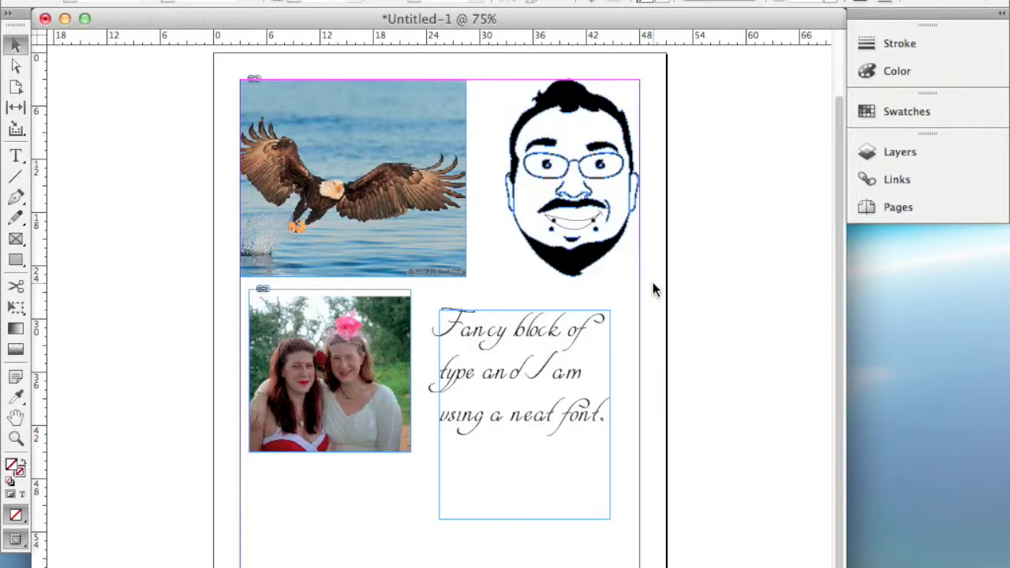
- Save the document to the Desktop as Example in InDesign CS6 document format
scroll(627, 326, up, 2)
scroll(627, 327, right, 7)
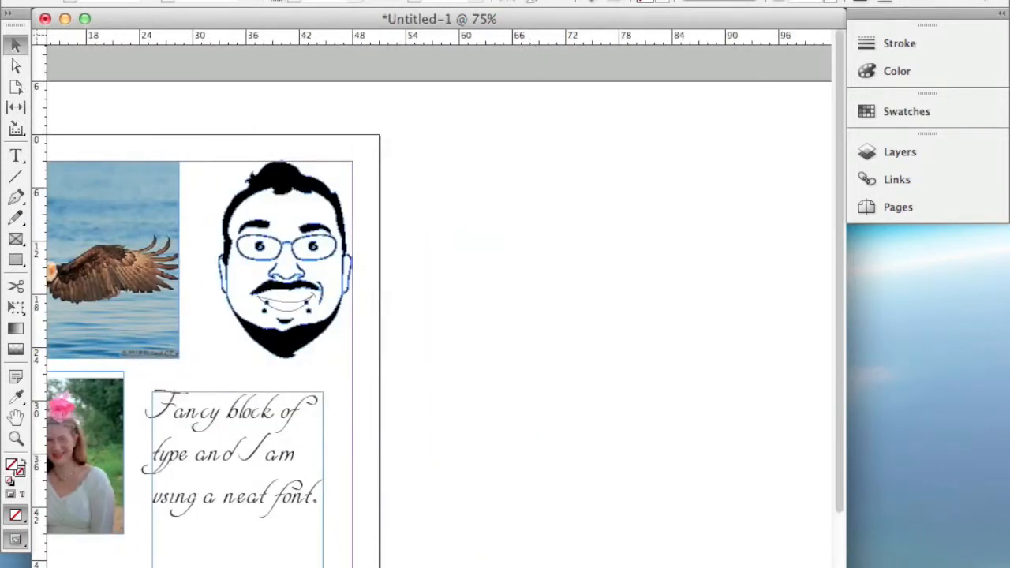
click(136, 0)
click(177, 77)
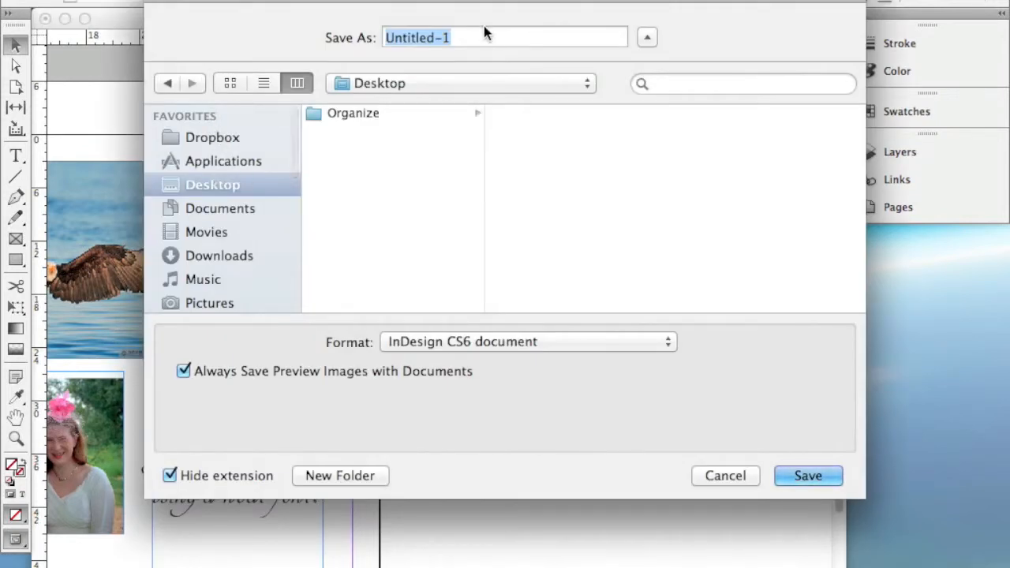
text(Example)
click(807, 476)
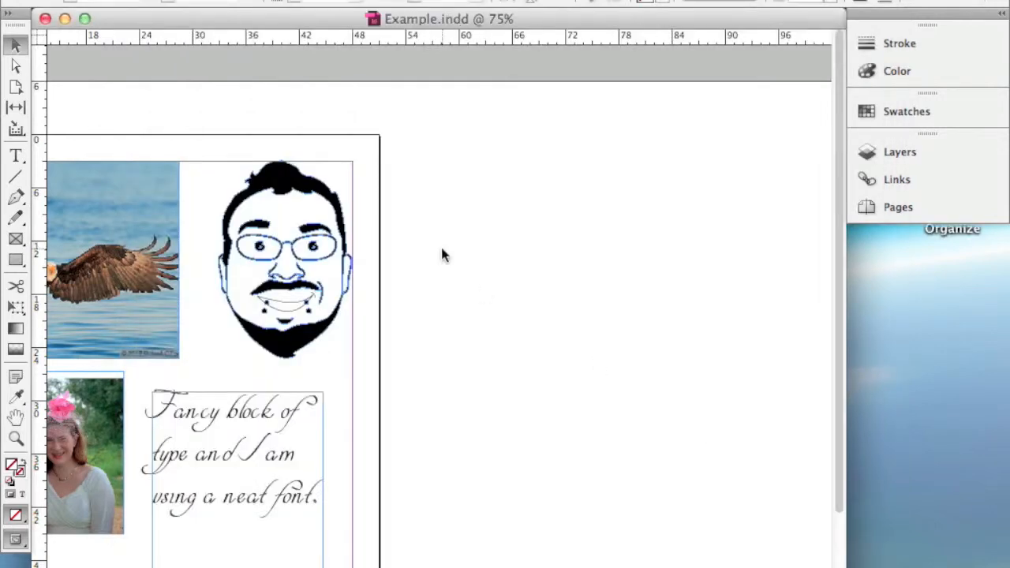
- Package the document to the Desktop as Example Folder with Instructions.txt, copying fonts and linked graphics and updating graphic links
scroll(402, 248, left, 5)
scroll(582, 300, down, 2)
click(617, 273)
click(705, 279)
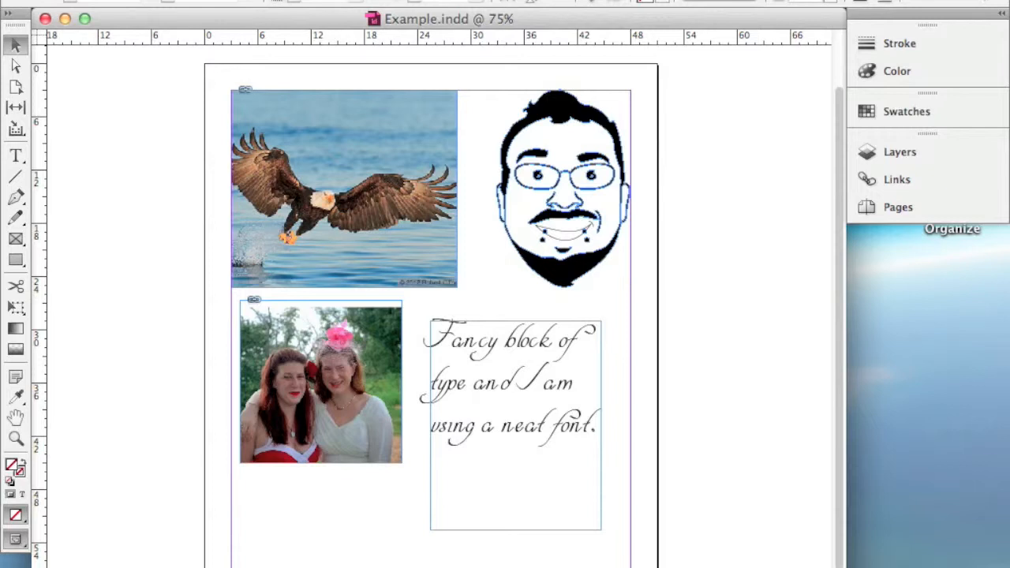
click(143, 0)
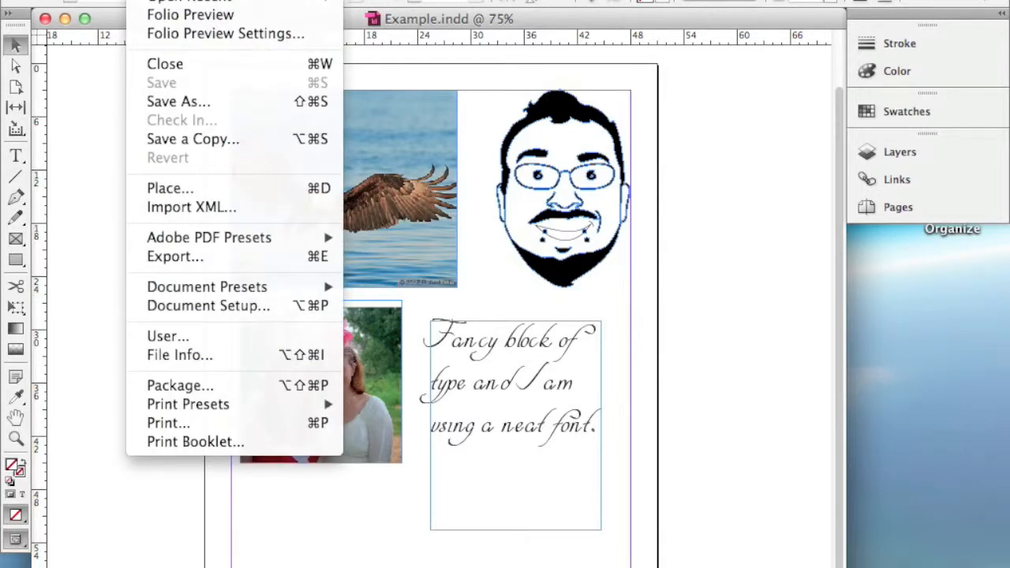
click(194, 387)
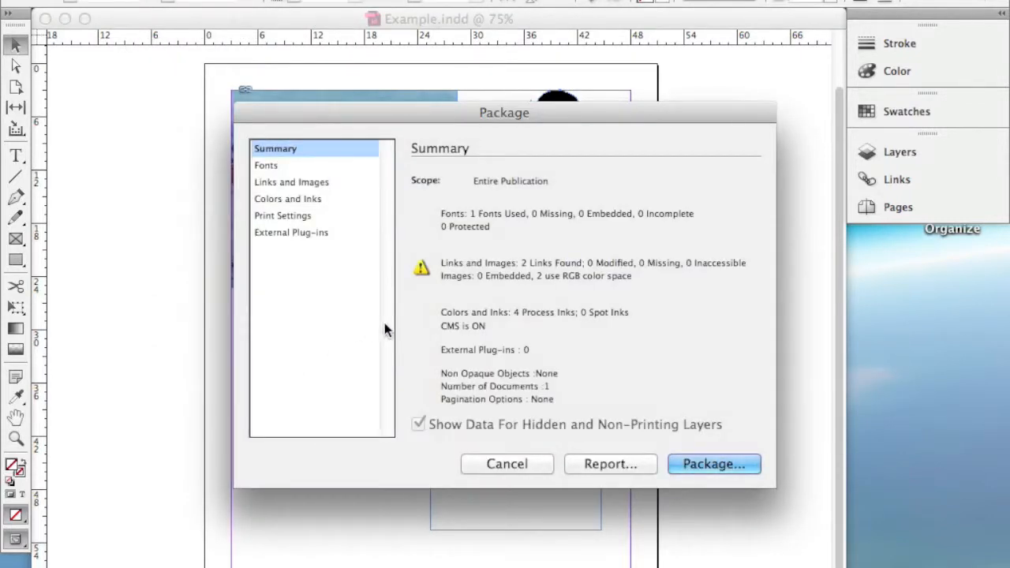
click(701, 464)
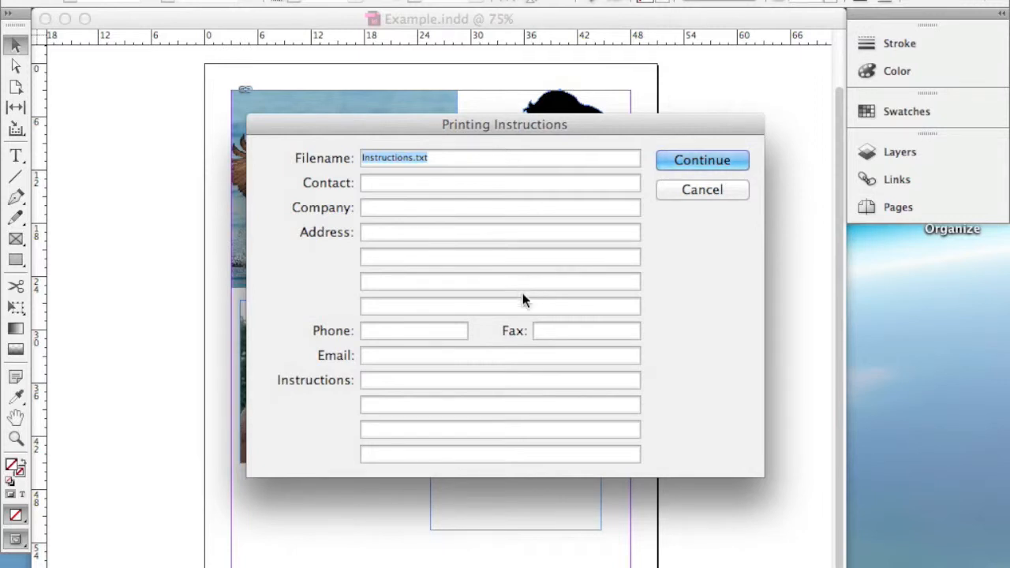
click(701, 160)
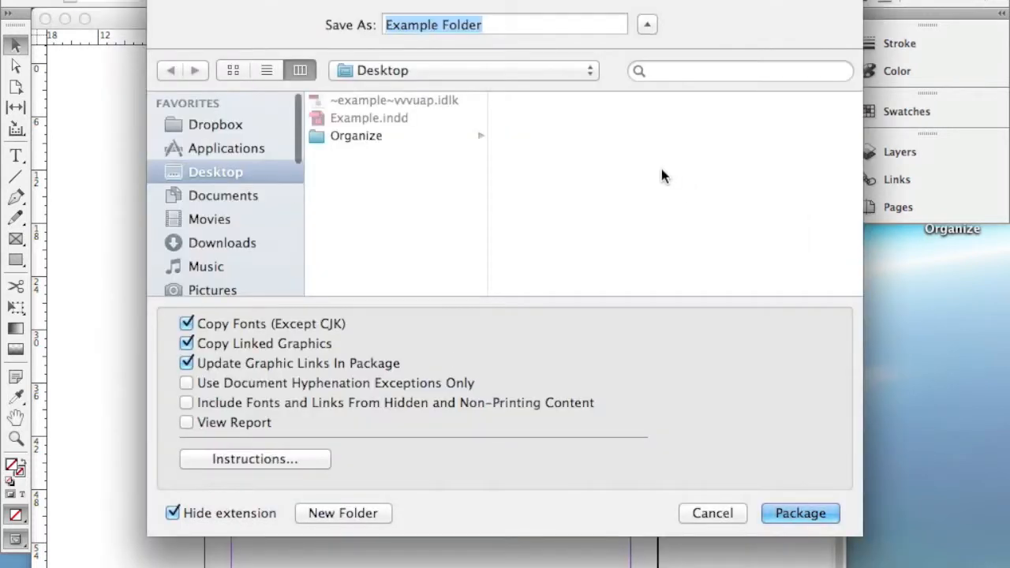
click(800, 513)
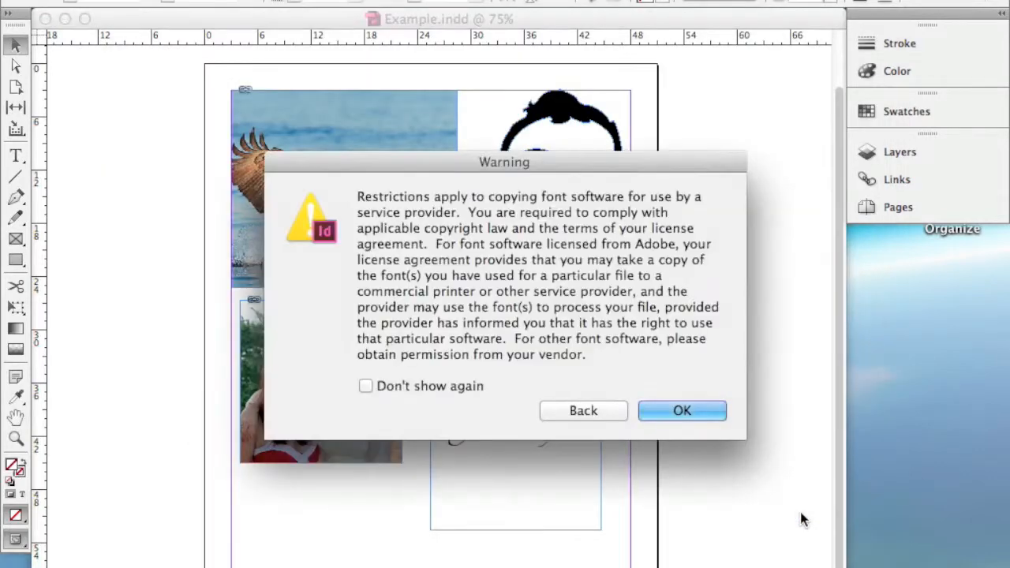
click(701, 407)
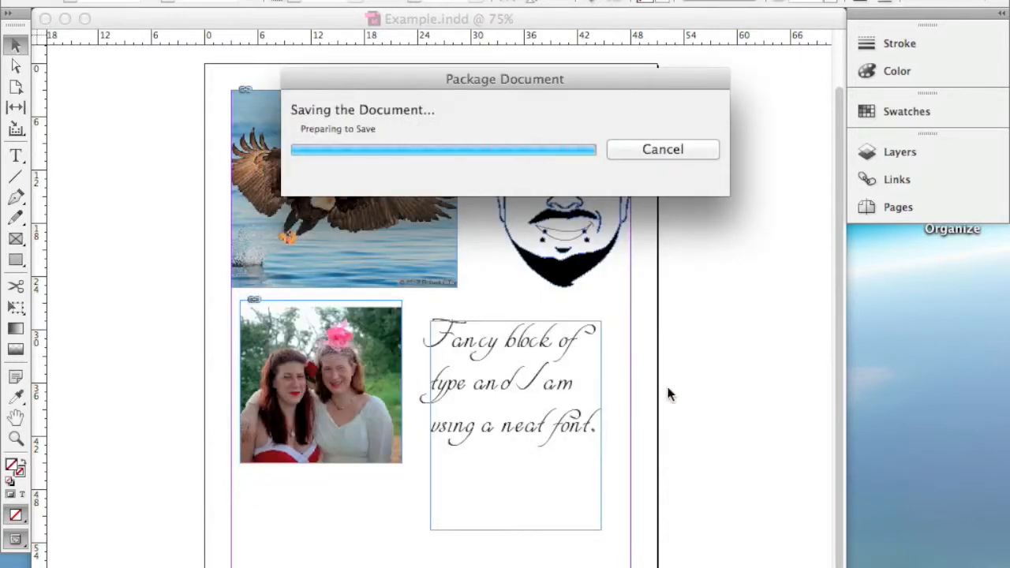
- Switch to Finder, open Example Folder on the Desktop, and examine its files and its Document fonts and Links folders
click(927, 275)
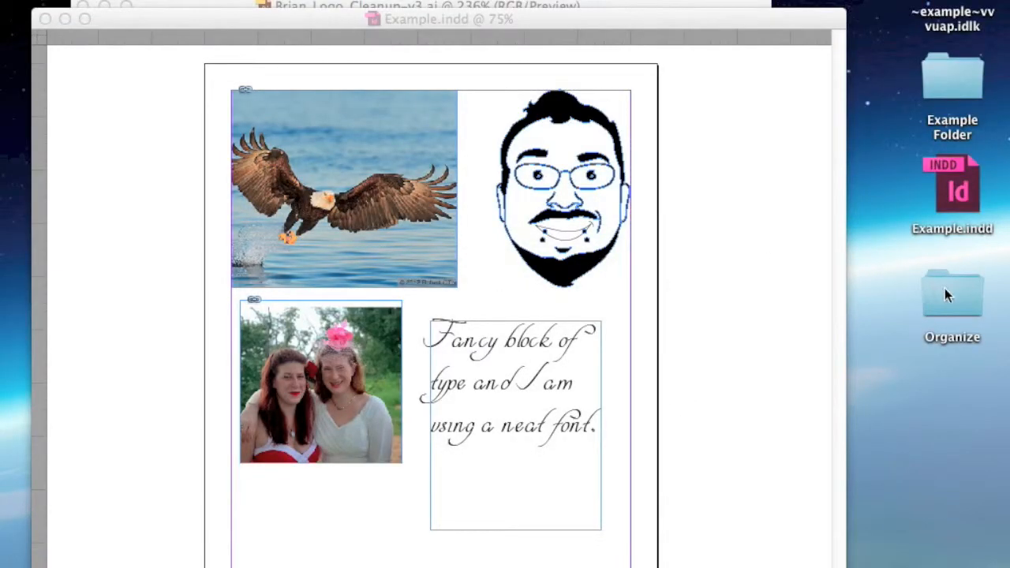
double_click(954, 77)
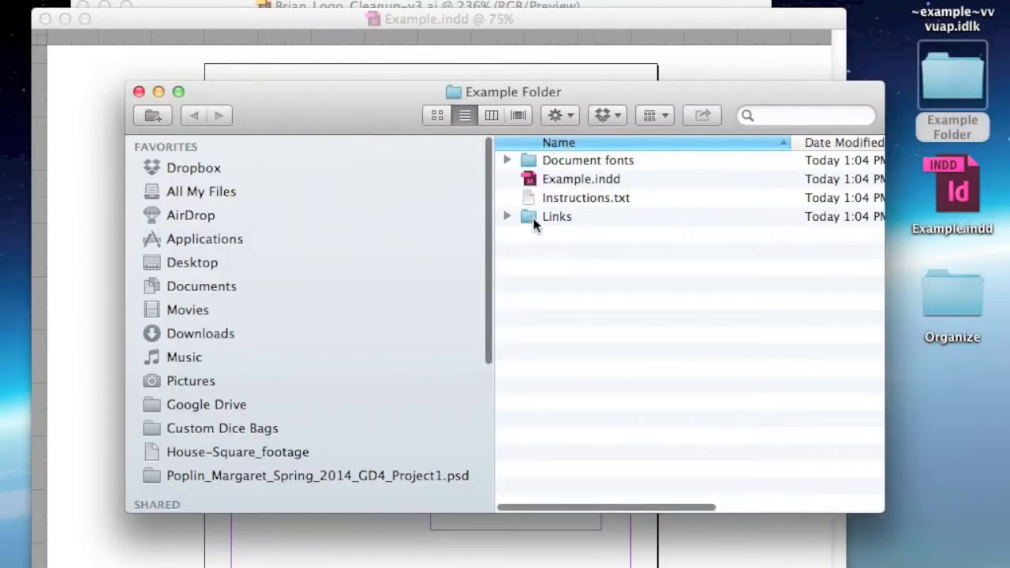
click(571, 180)
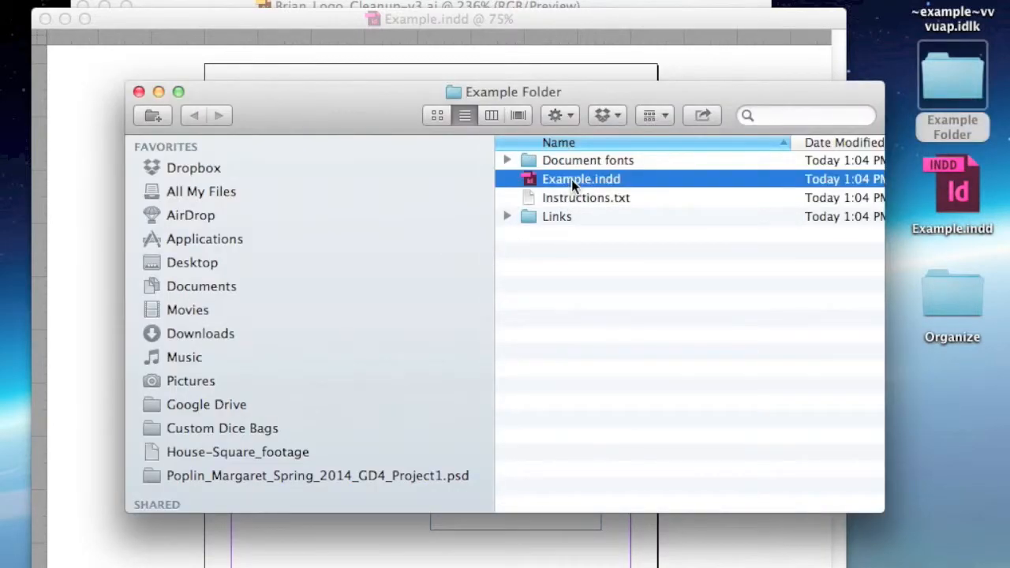
click(569, 201)
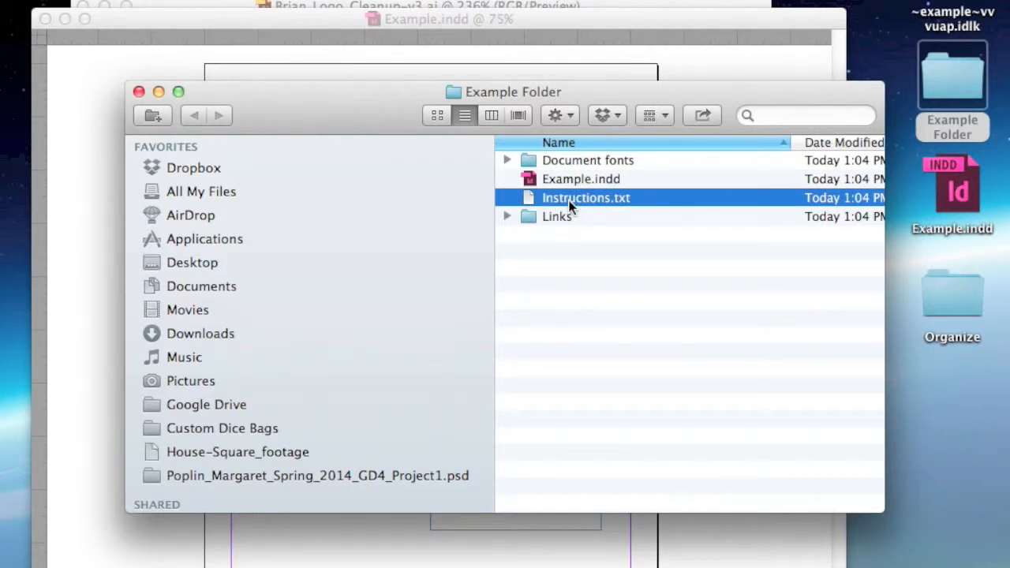
click(571, 162)
click(506, 160)
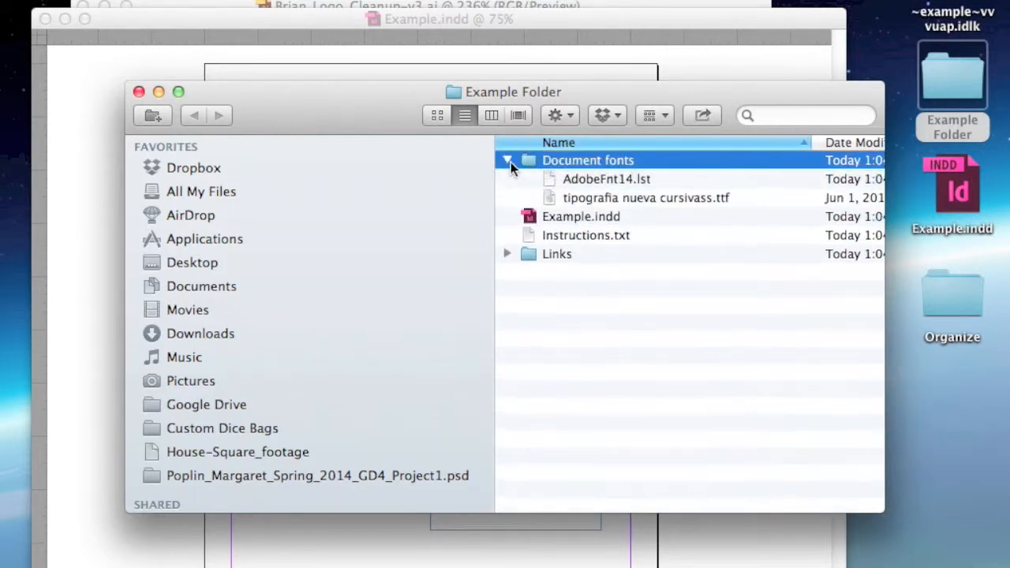
click(508, 253)
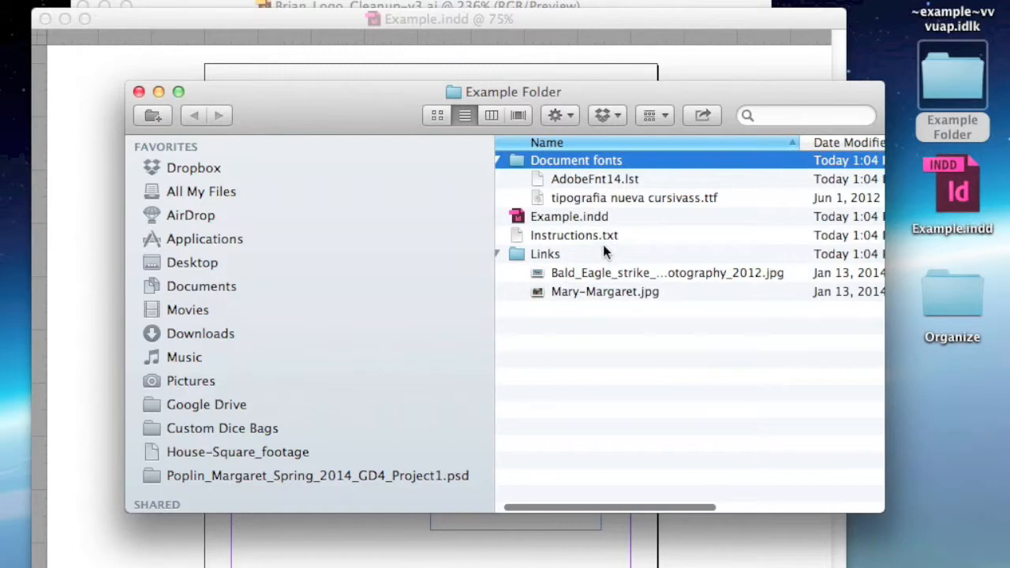
- Switch back to InDesign and check the placed images' link status in the Links panel
click(585, 538)
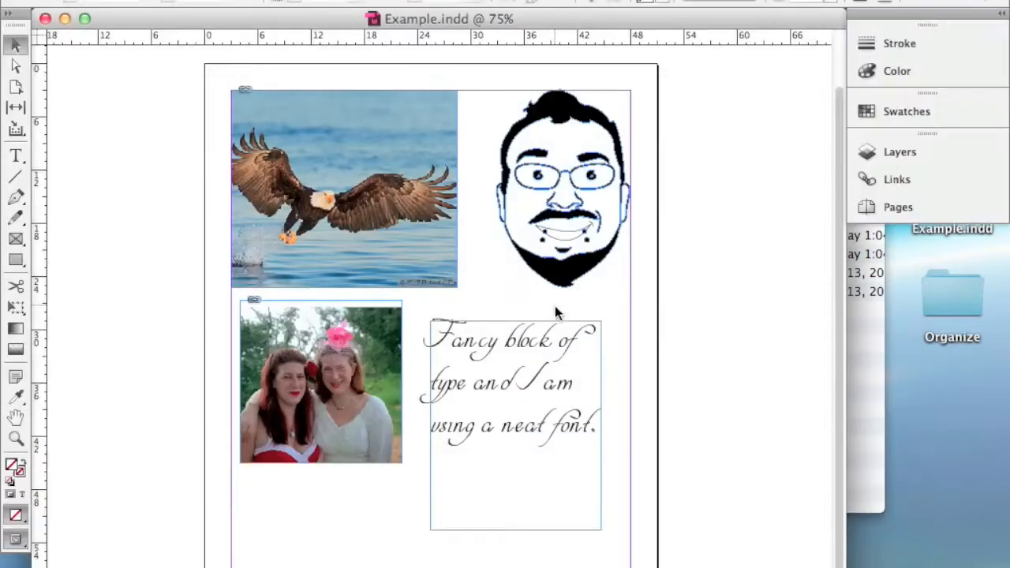
click(513, 1)
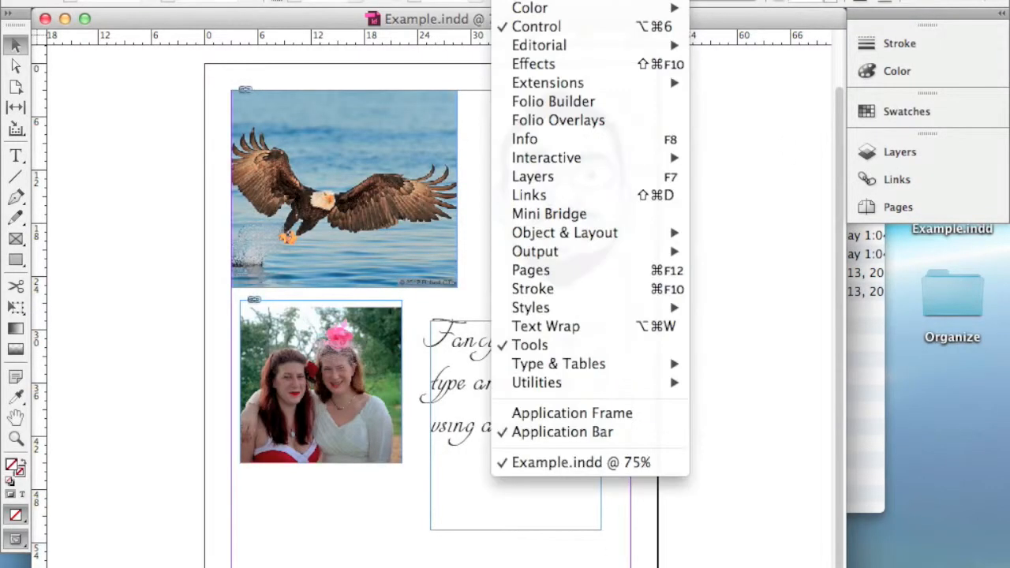
click(530, 195)
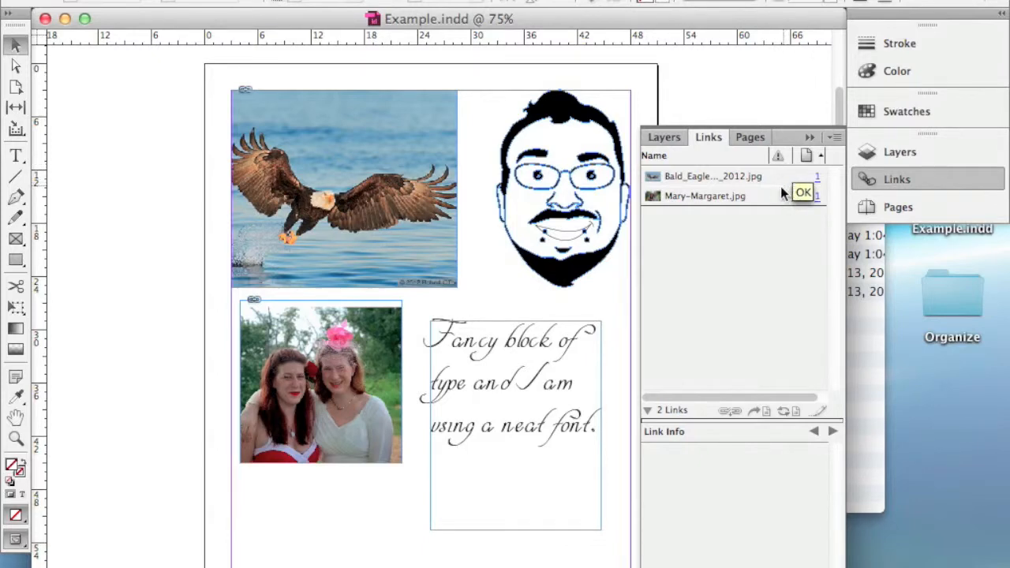
- Return to Example Folder in Finder and examine the image files inside its Links folder
click(857, 364)
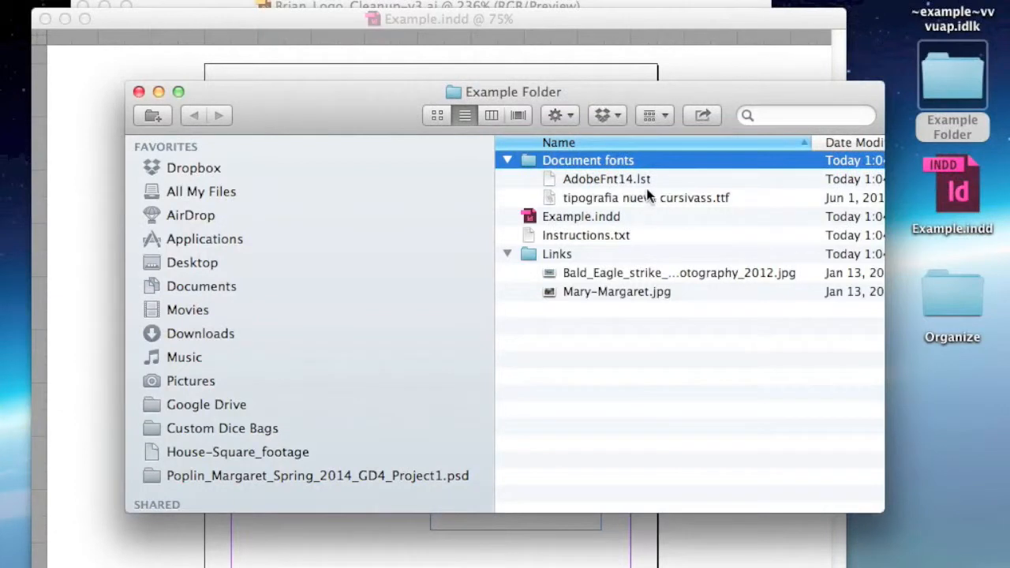
click(511, 253)
click(510, 253)
click(605, 328)
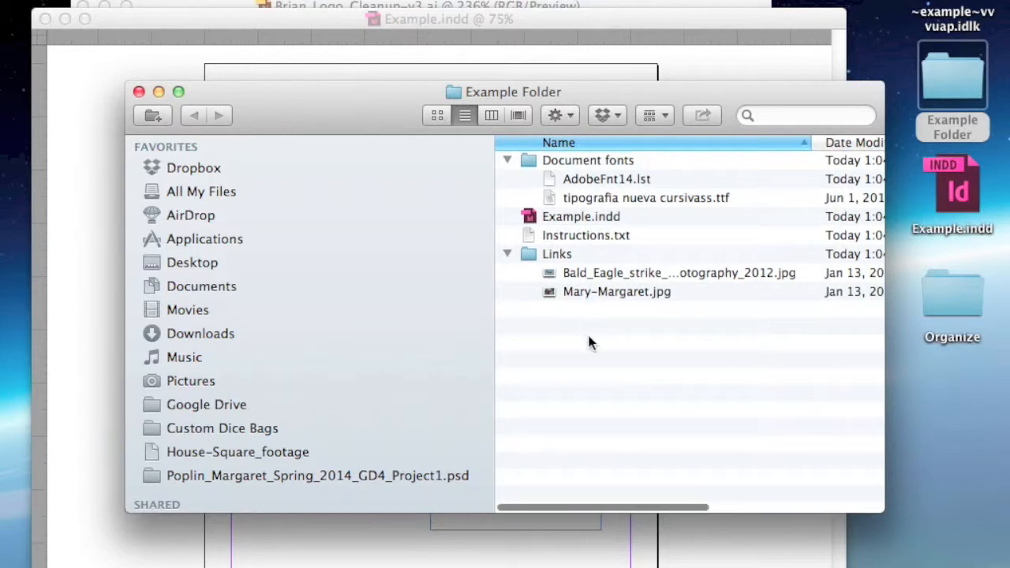
scroll(603, 357, down, 1)
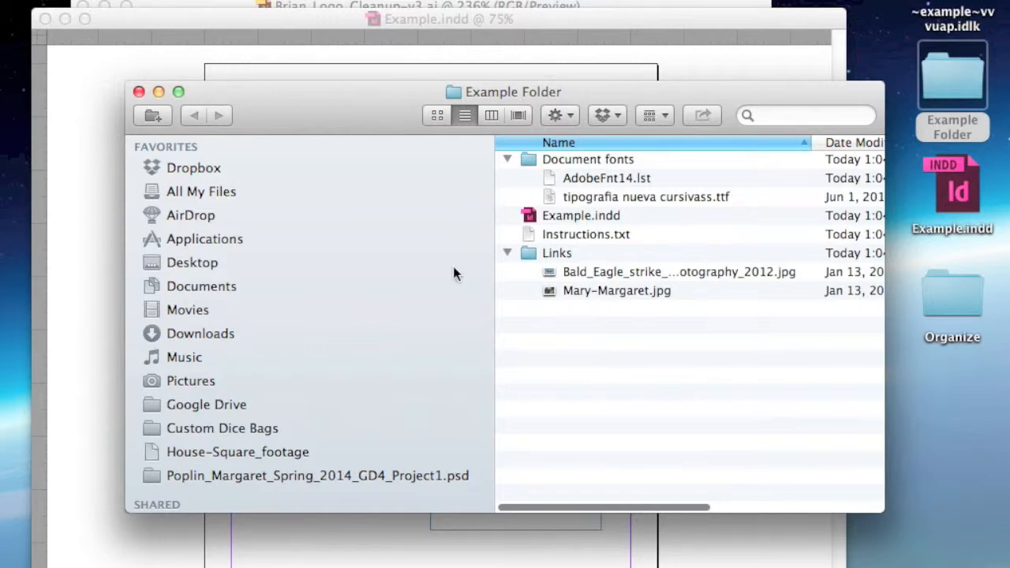
- Compare InDesign's Links panel with the packaged folder, select the packaged Example.indd in Finder, and return to InDesign
click(270, 61)
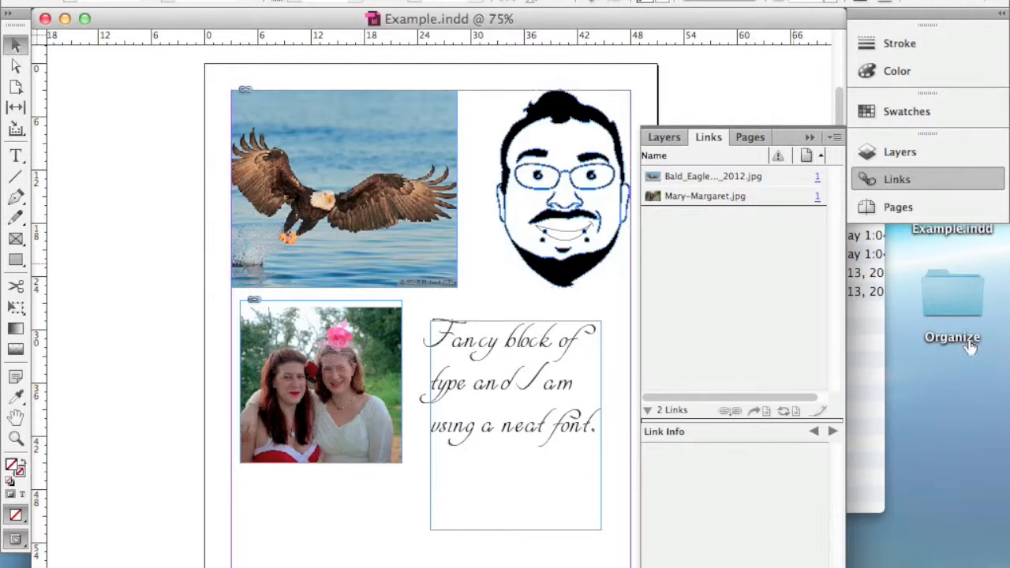
click(862, 404)
click(575, 213)
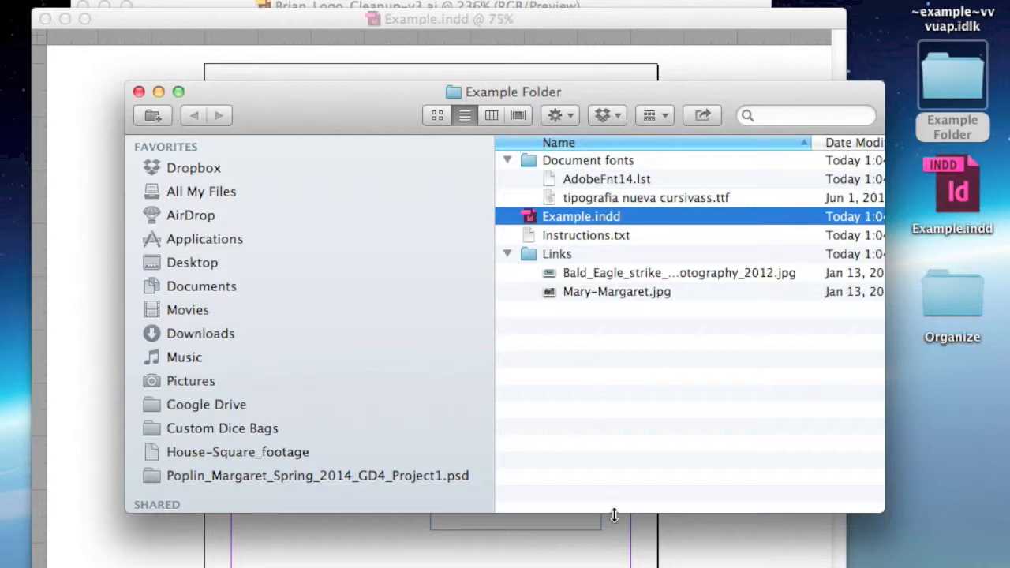
click(610, 538)
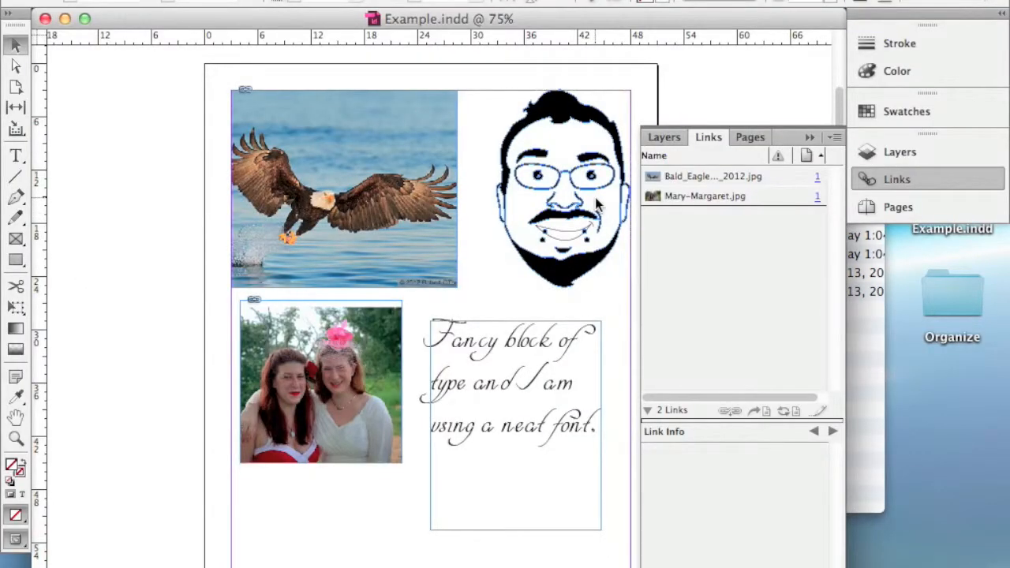
scroll(582, 177, right, 5)
scroll(583, 177, up, 1)
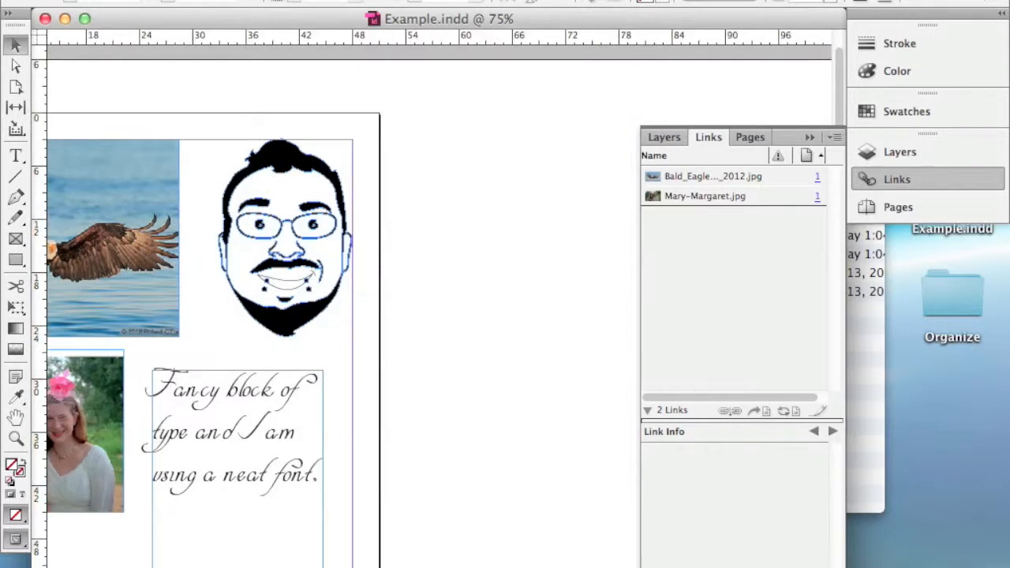
scroll(475, 144, left, 2)
scroll(475, 144, down, 1)
scroll(474, 144, left, 3)
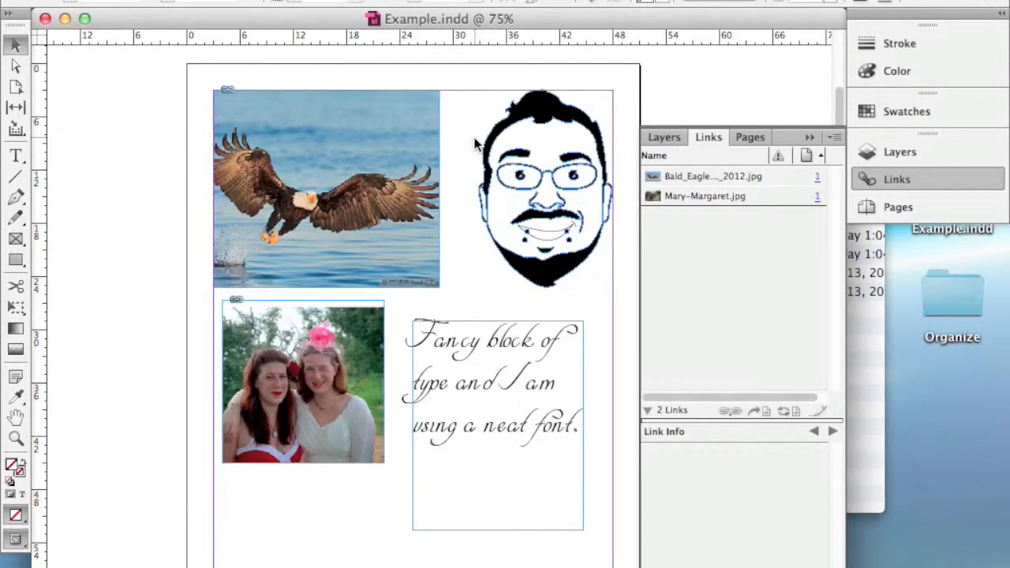